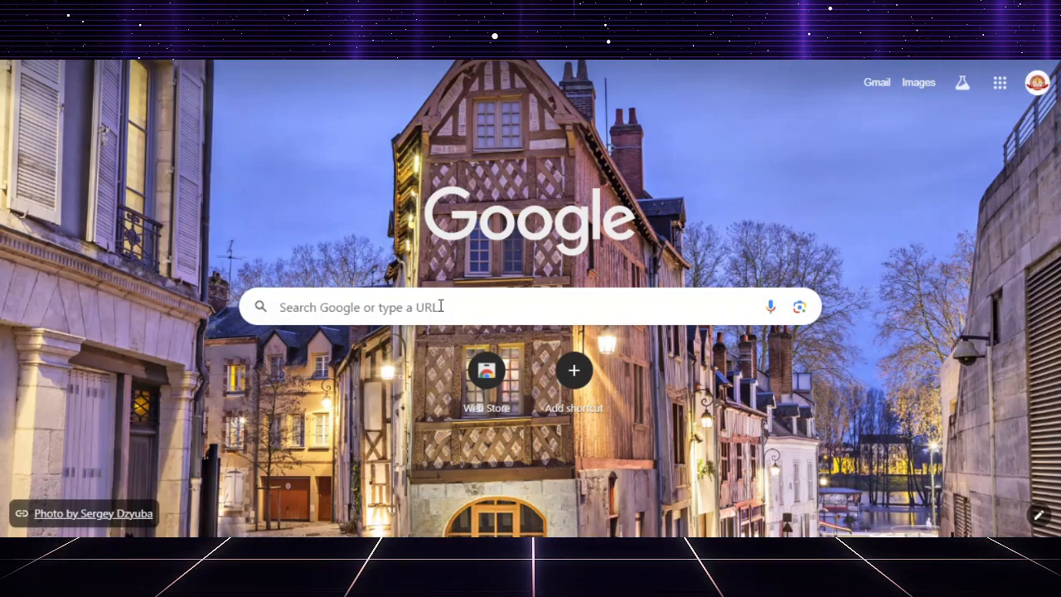
Search Google for "udise teacher" and open the UDISE + Teacher site from the results.
{"action": "left_click", "coordinate": [386, 302]}
{"action": "type", "text": "u"}
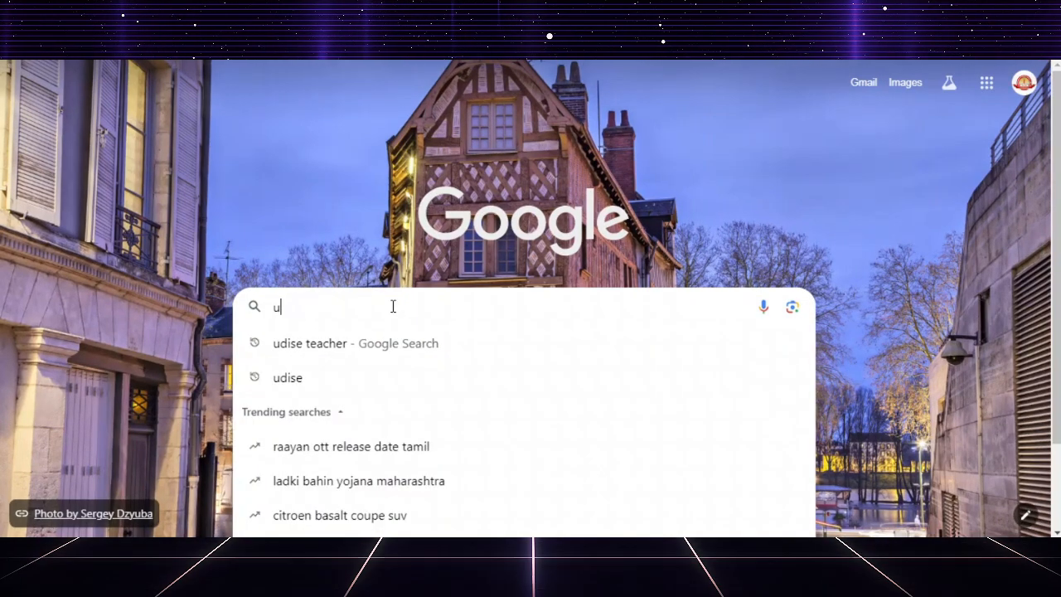
{"action": "type", "text": "dise teacher"}
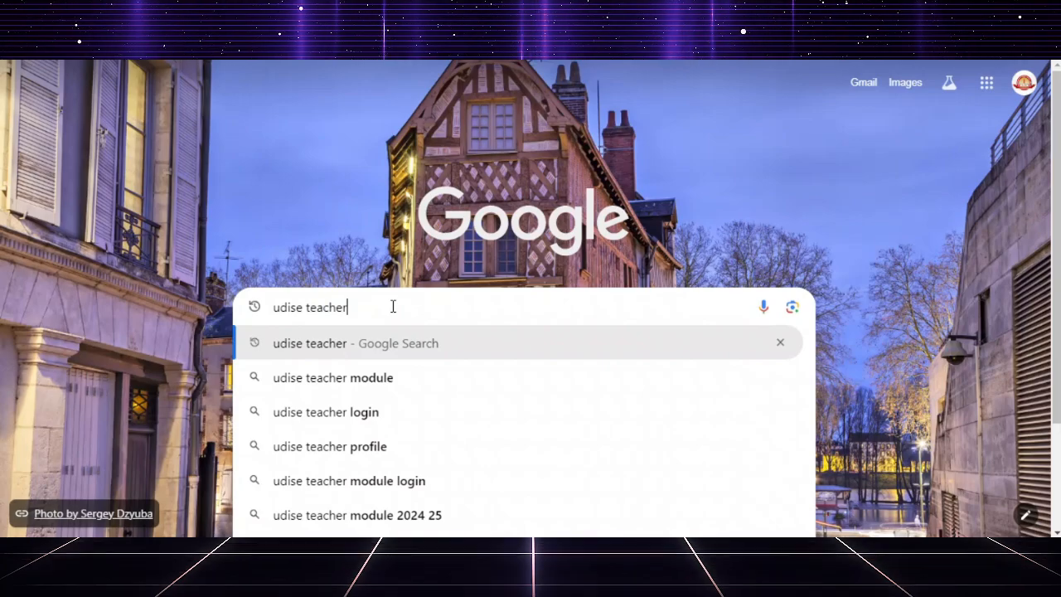
{"action": "key", "text": "Return"}
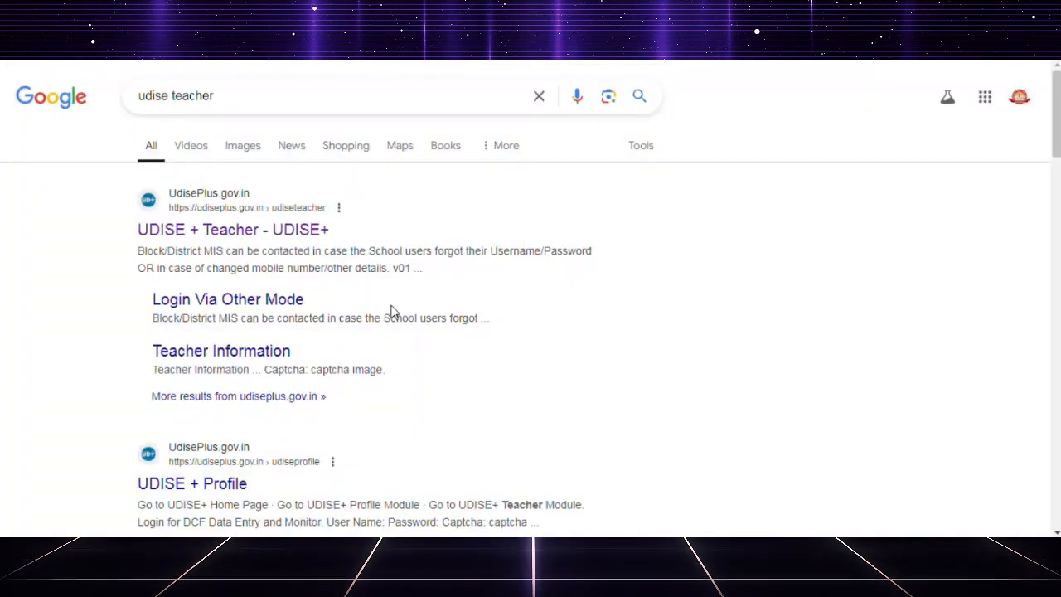
{"action": "left_click", "coordinate": [234, 230]}
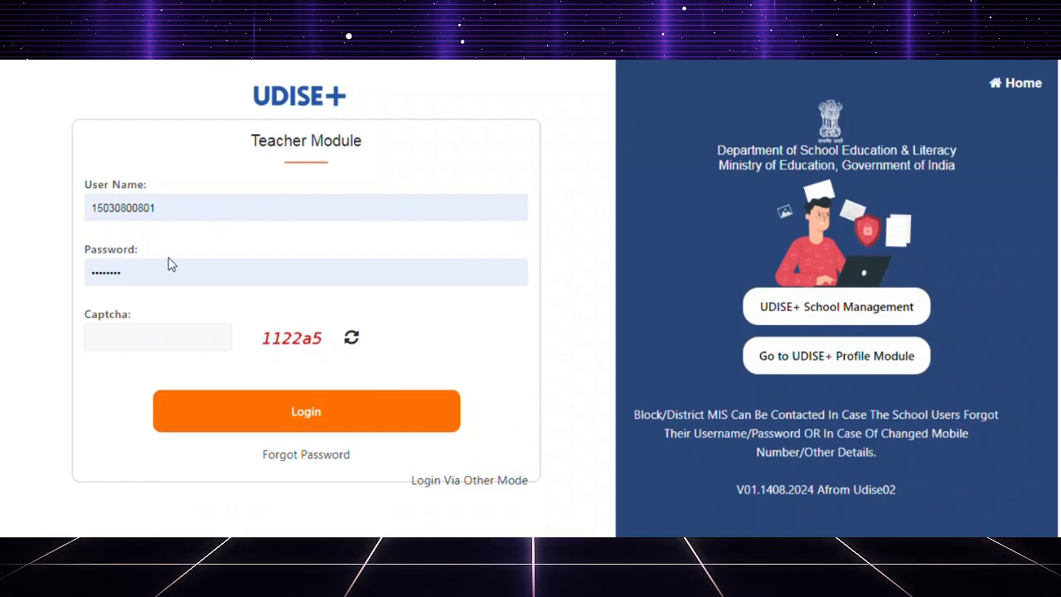
Enter the captcha code on the Teacher Module sign-in form and log in with the prefilled credentials.
{"action": "left_click", "coordinate": [136, 337]}
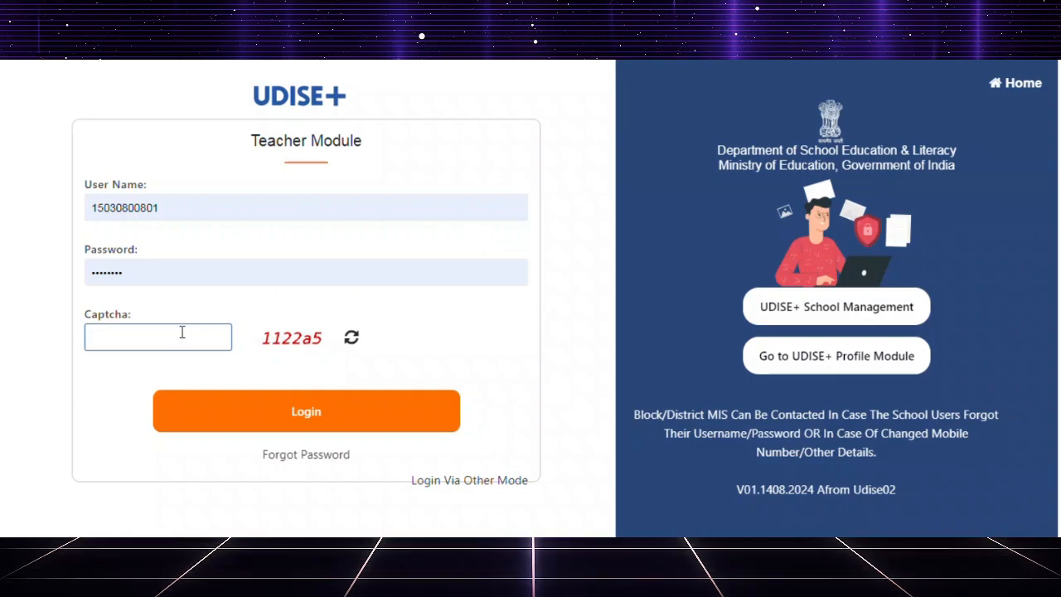
{"action": "type", "text": "1122a5"}
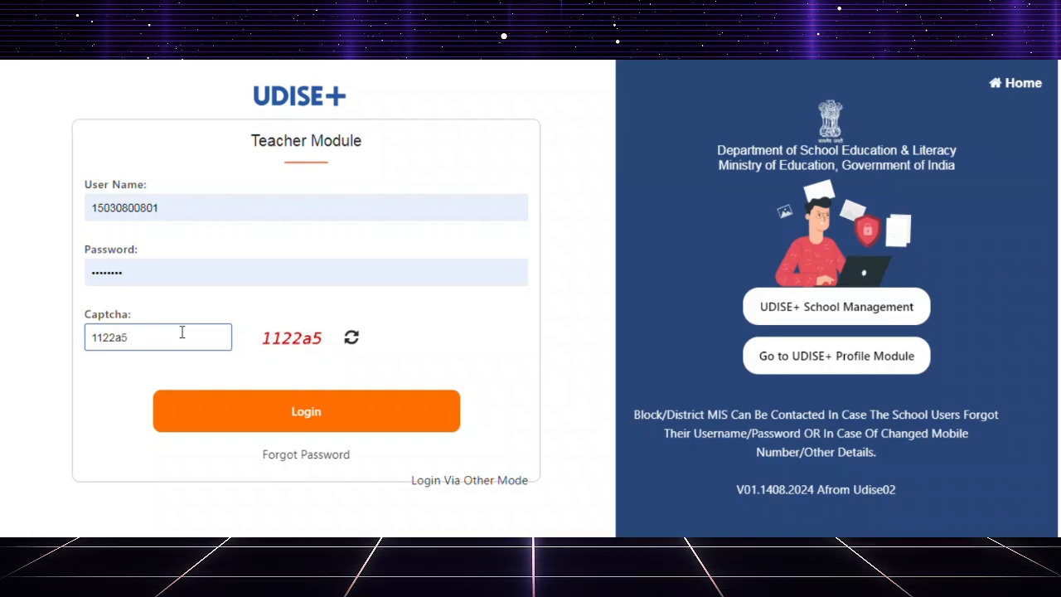
{"action": "left_click", "coordinate": [257, 404]}
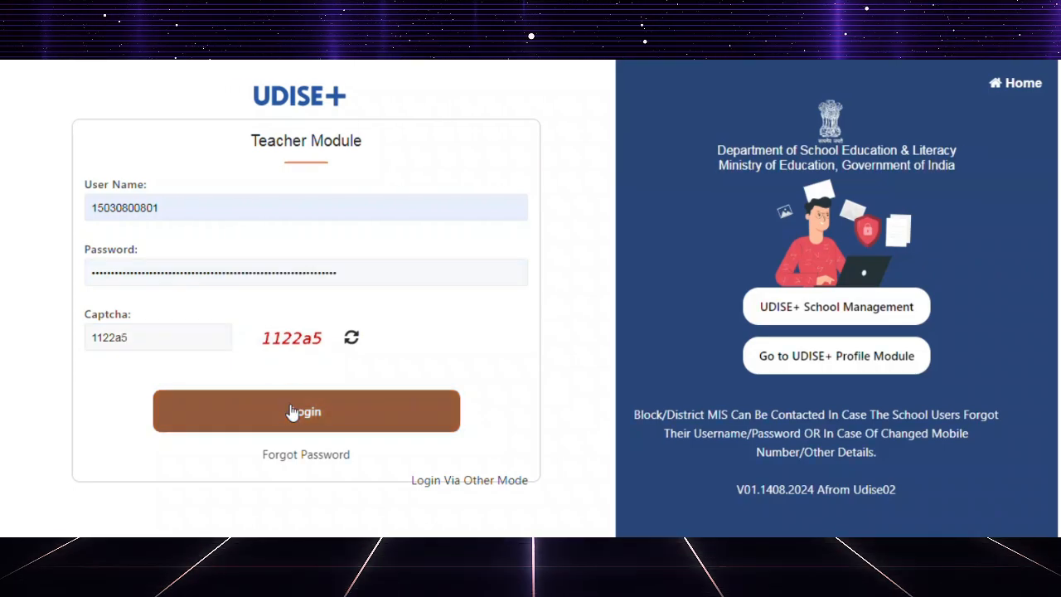
View the Block/District MIS contact information, and close it again.
{"action": "scroll", "coordinate": [460, 281], "scroll_direction": "down", "scroll_amount": 2}
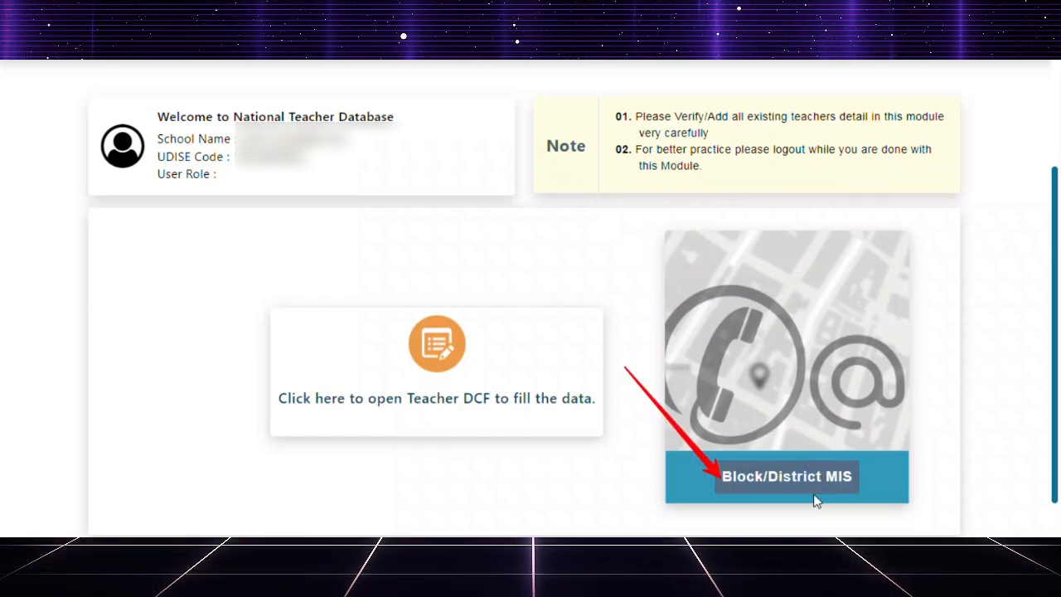
{"action": "left_click", "coordinate": [786, 479]}
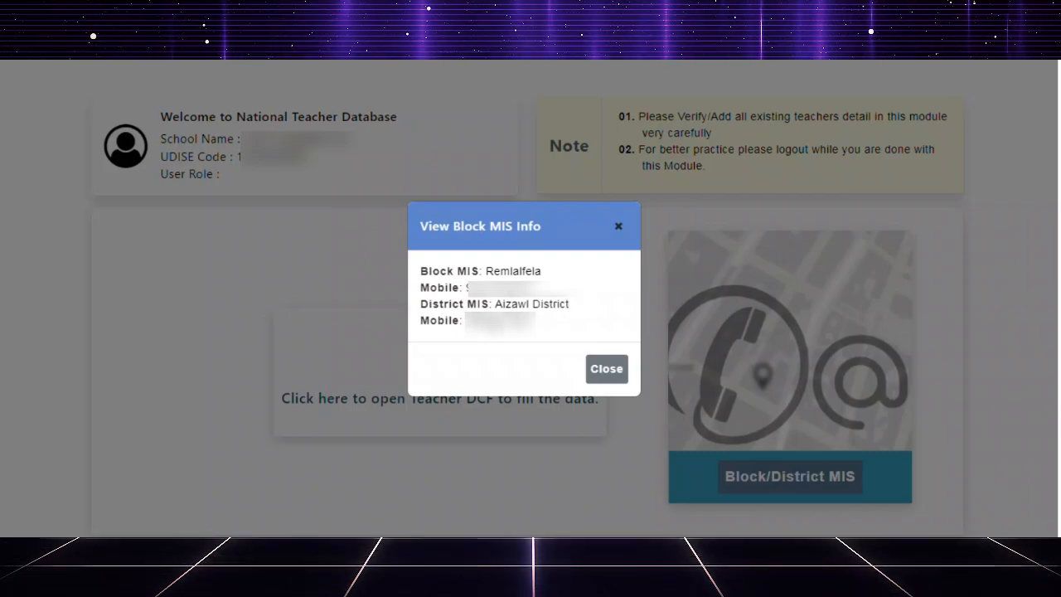
{"action": "left_click", "coordinate": [605, 370]}
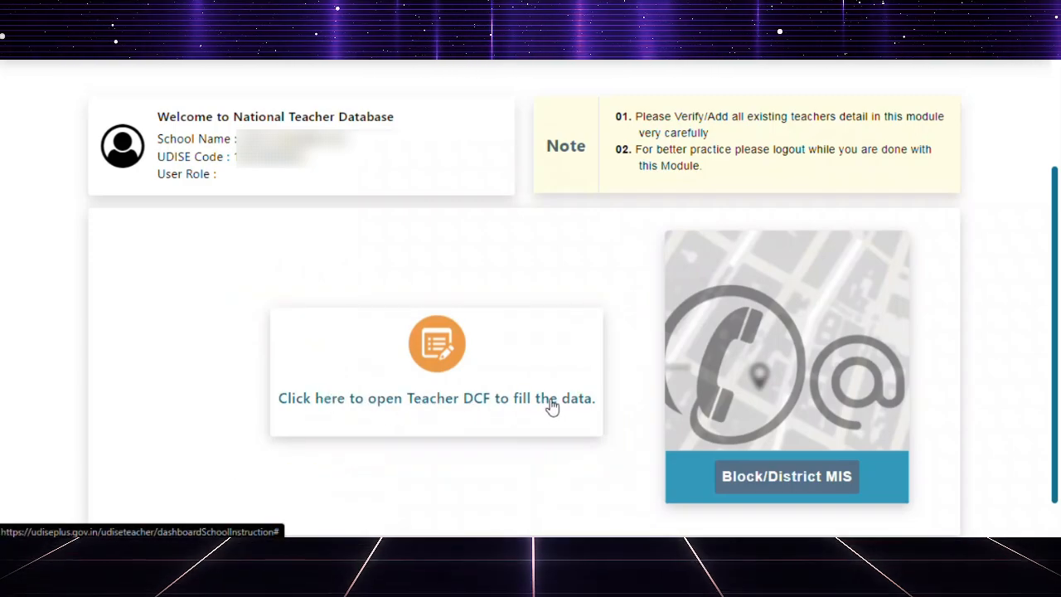
Open the Teacher DCF for filling in data and bring up its Teacher Summary Report.
{"action": "left_click", "coordinate": [437, 346]}
{"action": "scroll", "coordinate": [528, 335], "scroll_direction": "down", "scroll_amount": 2}
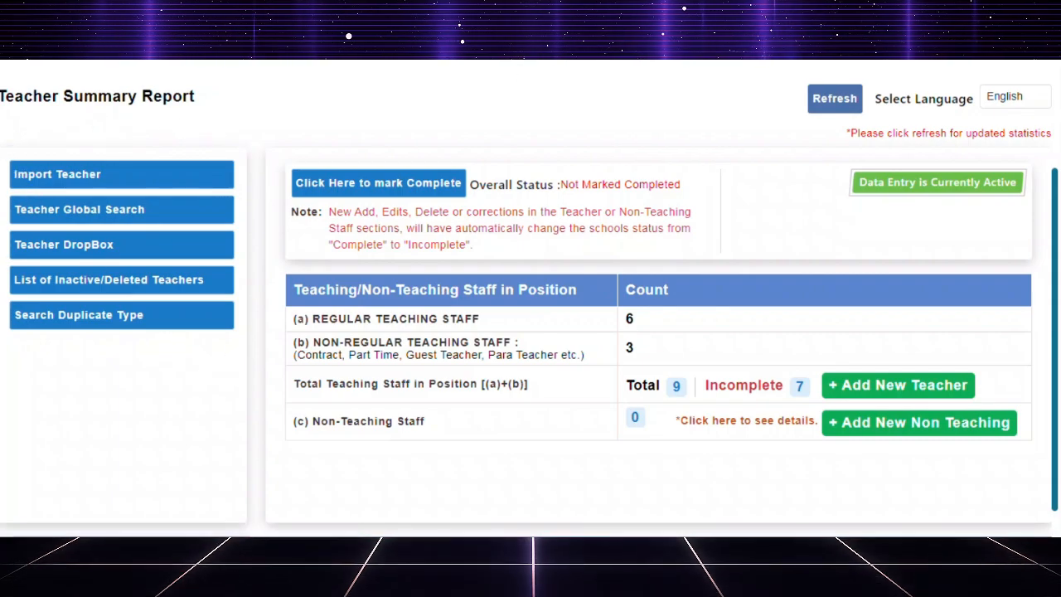
{"action": "mouse_move", "coordinate": [4, 152]}
{"action": "left_mouse_down"}
{"action": "mouse_move", "coordinate": [55, 217]}
{"action": "mouse_move", "coordinate": [219, 300]}
{"action": "mouse_move", "coordinate": [237, 339]}
{"action": "left_mouse_up"}
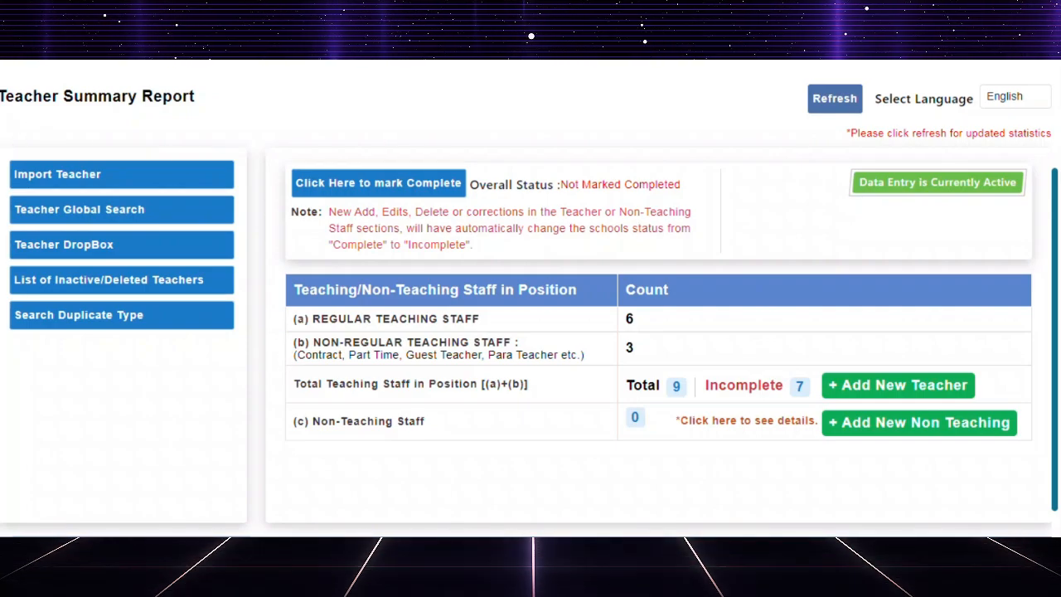
{"action": "left_click_drag", "start_coordinate": [274, 145], "coordinate": [1030, 497]}
{"action": "key", "text": "Escape"}
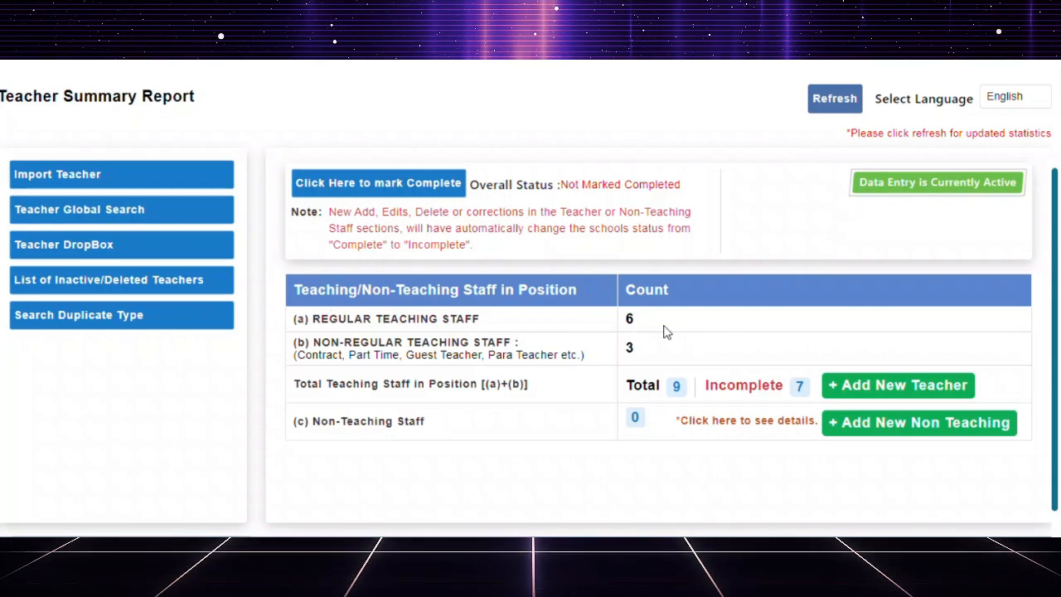
{"action": "left_click", "coordinate": [636, 320]}
{"action": "left_click_drag", "start_coordinate": [640, 323], "coordinate": [622, 358]}
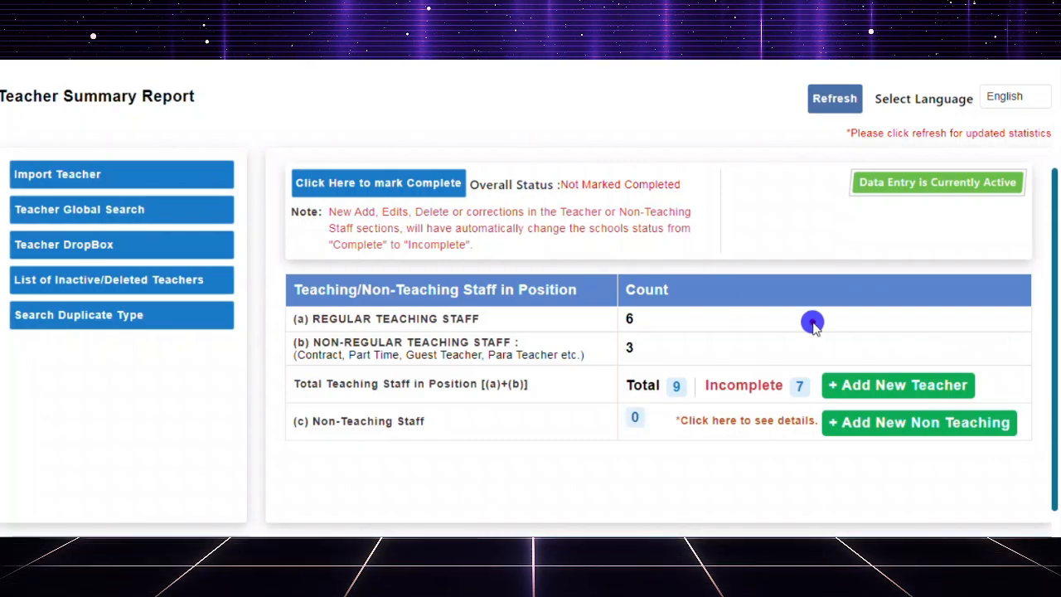
{"action": "left_click_drag", "start_coordinate": [809, 323], "coordinate": [1028, 471]}
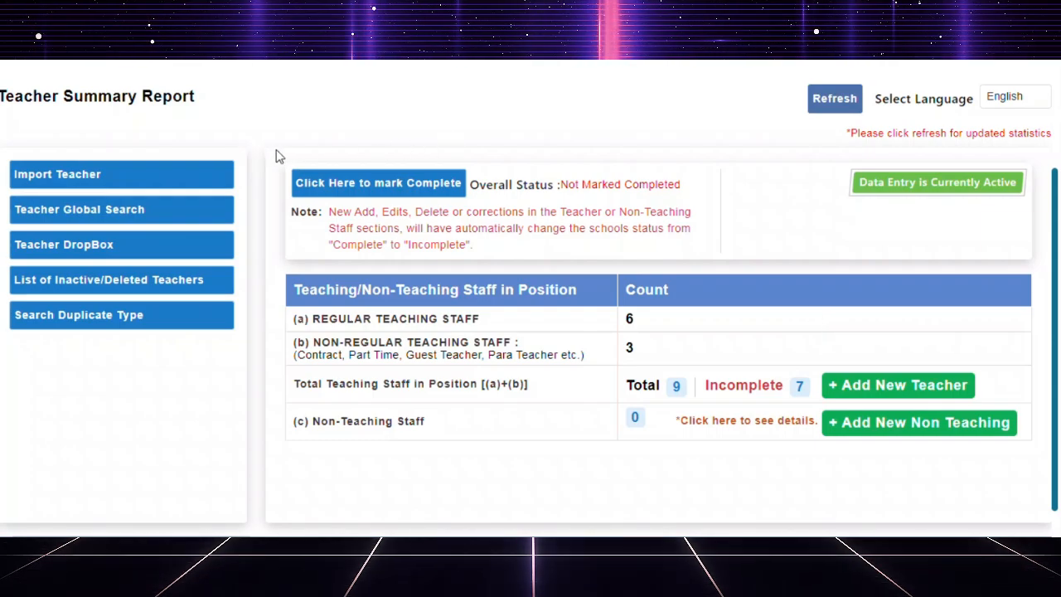
{"action": "left_click_drag", "start_coordinate": [268, 149], "coordinate": [723, 270]}
{"action": "key", "text": "Escape"}
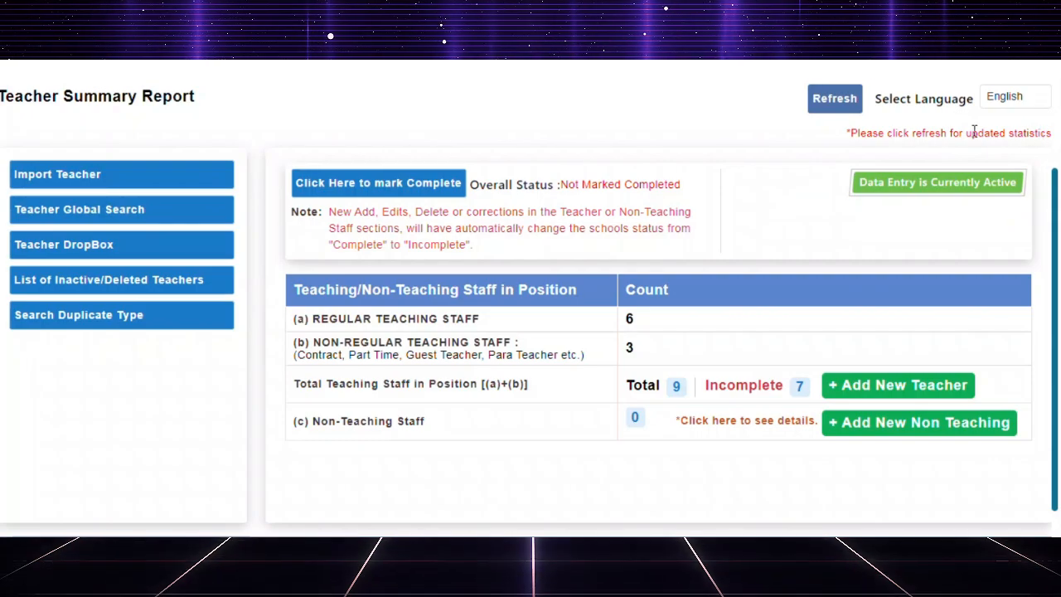
Refresh the Teacher Summary Report to update its staff statistics.
{"action": "left_click", "coordinate": [834, 99]}
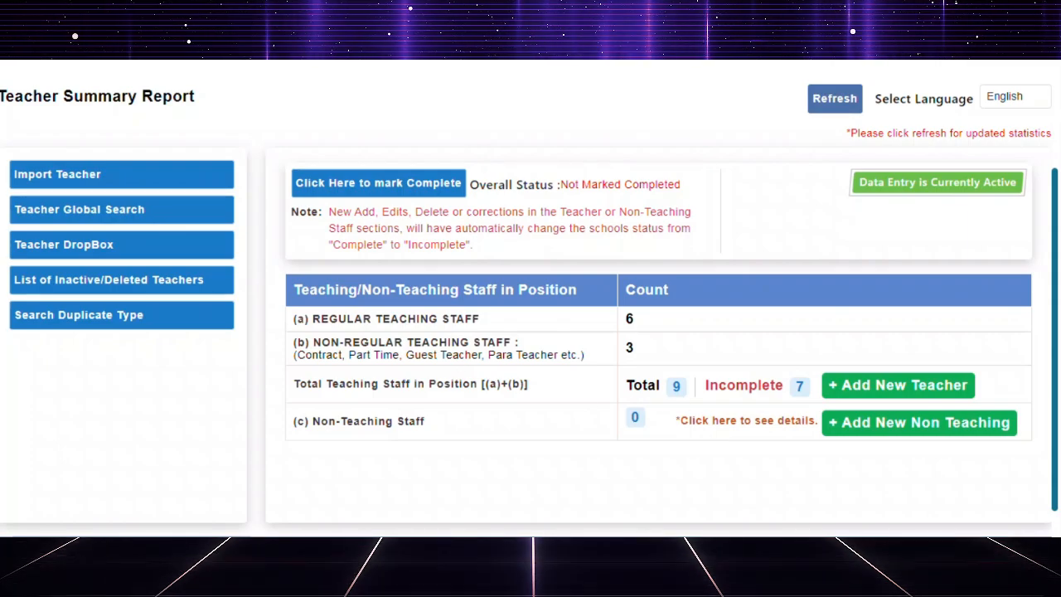
{"action": "left_click_drag", "start_coordinate": [283, 267], "coordinate": [814, 501]}
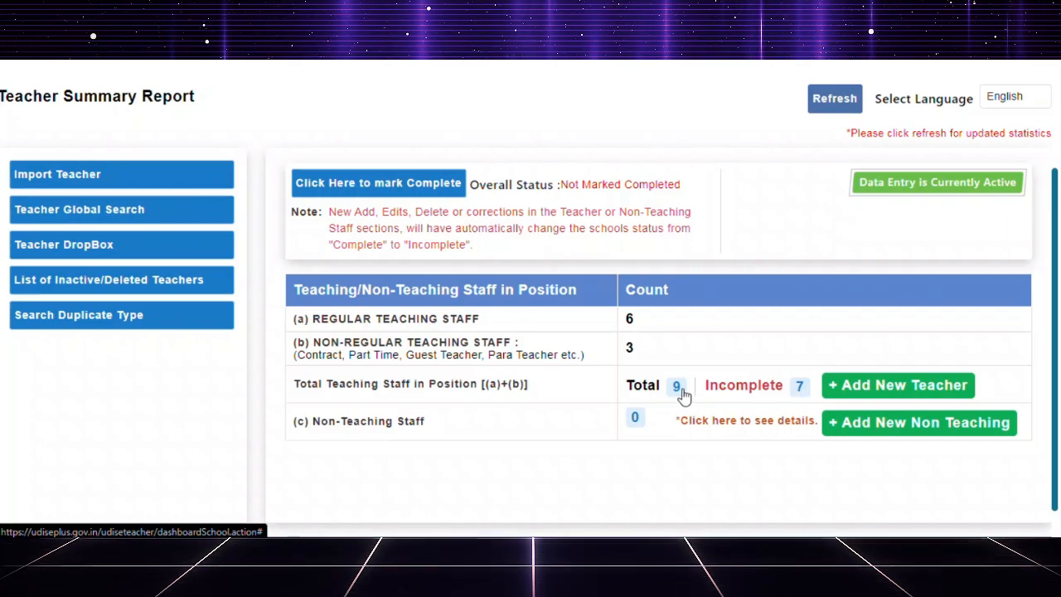
Open the list of all teaching staff in position and look over the first teachers' entries.
{"action": "left_click", "coordinate": [776, 390]}
{"action": "scroll", "coordinate": [669, 364], "scroll_direction": "down", "scroll_amount": 1}
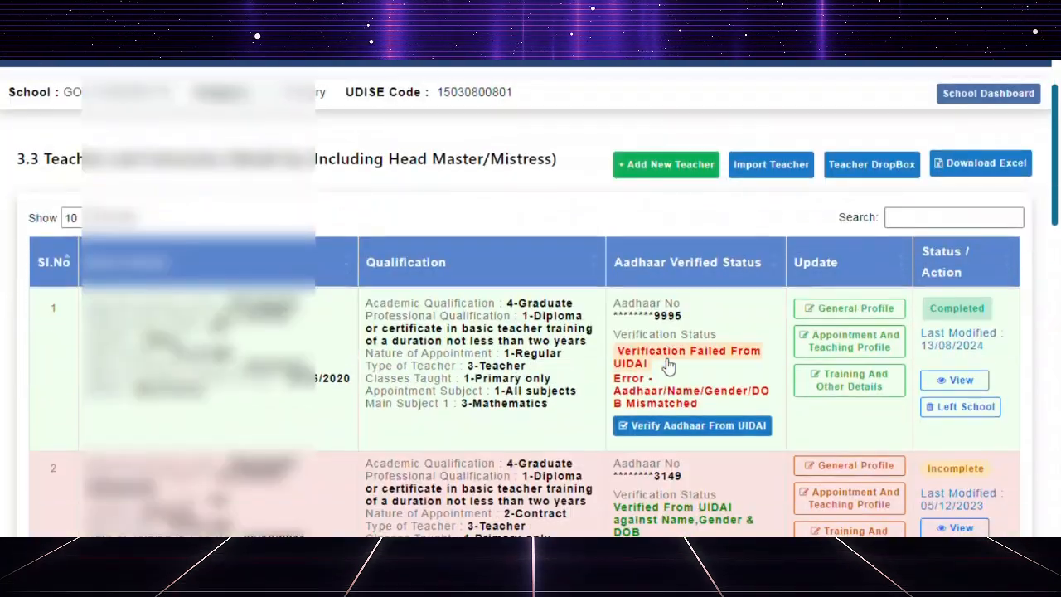
{"action": "scroll", "coordinate": [668, 365], "scroll_direction": "down", "scroll_amount": 3}
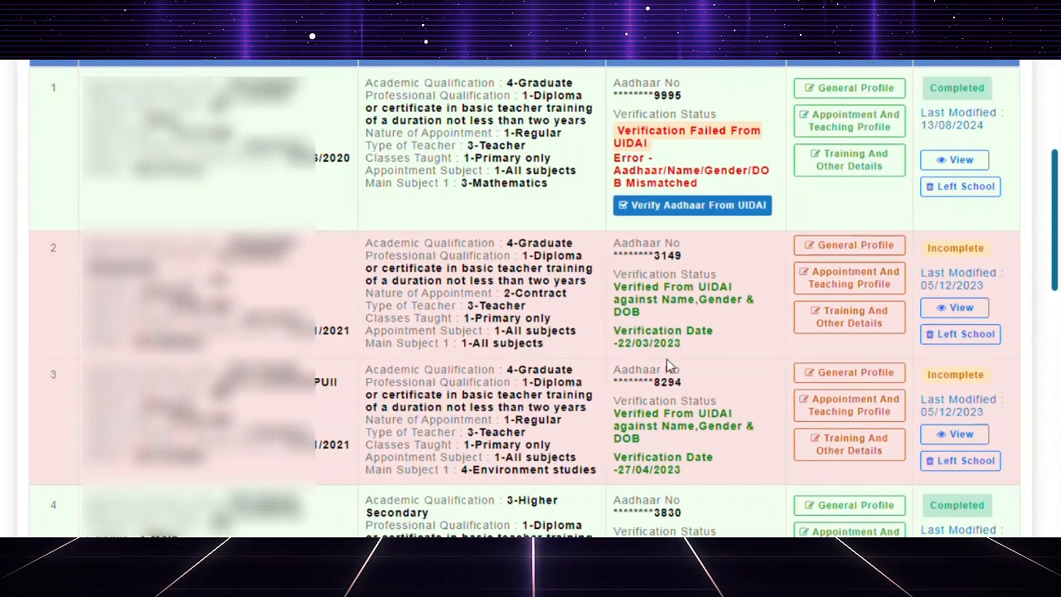
{"action": "scroll", "coordinate": [666, 363], "scroll_direction": "down", "scroll_amount": 2}
{"action": "scroll", "coordinate": [667, 363], "scroll_direction": "up", "scroll_amount": 3}
{"action": "scroll", "coordinate": [668, 365], "scroll_direction": "down", "scroll_amount": 1}
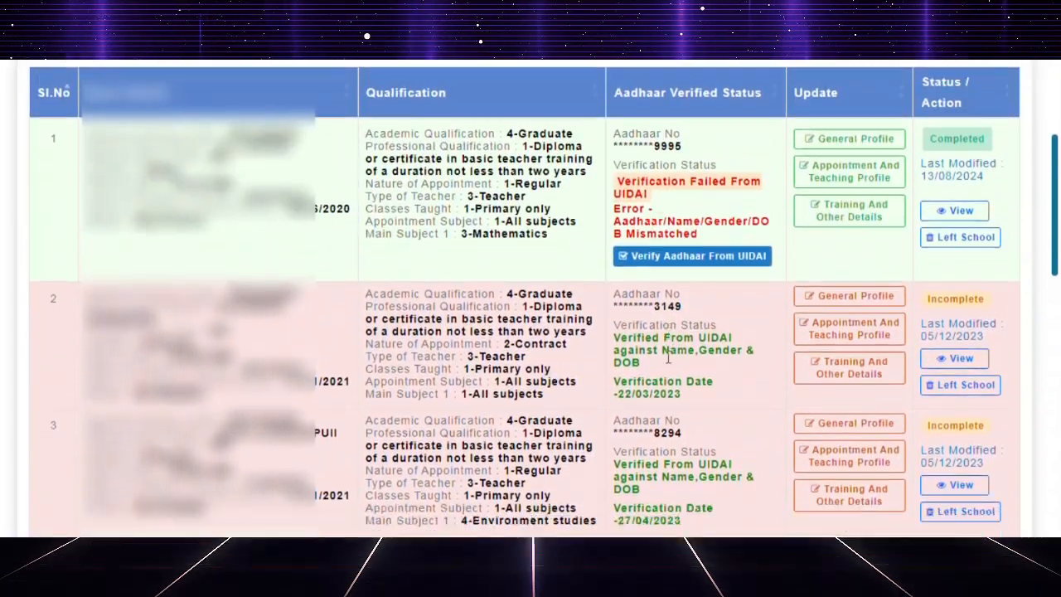
{"action": "scroll", "coordinate": [668, 363], "scroll_direction": "up", "scroll_amount": 4}
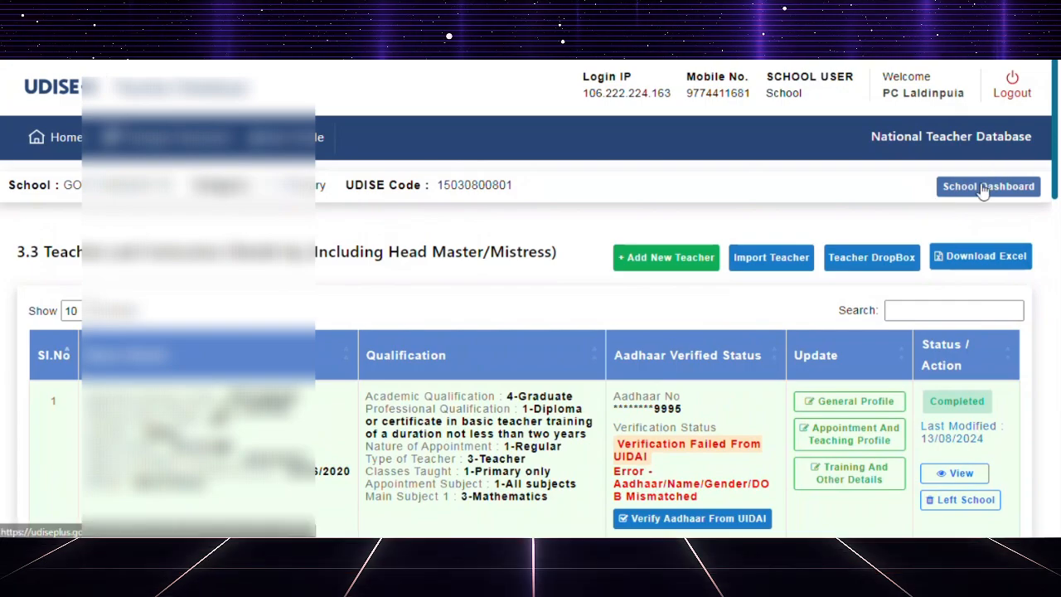
Return to the school dashboard and reopen the list of total teaching staff from the summary table.
{"action": "left_click", "coordinate": [983, 188]}
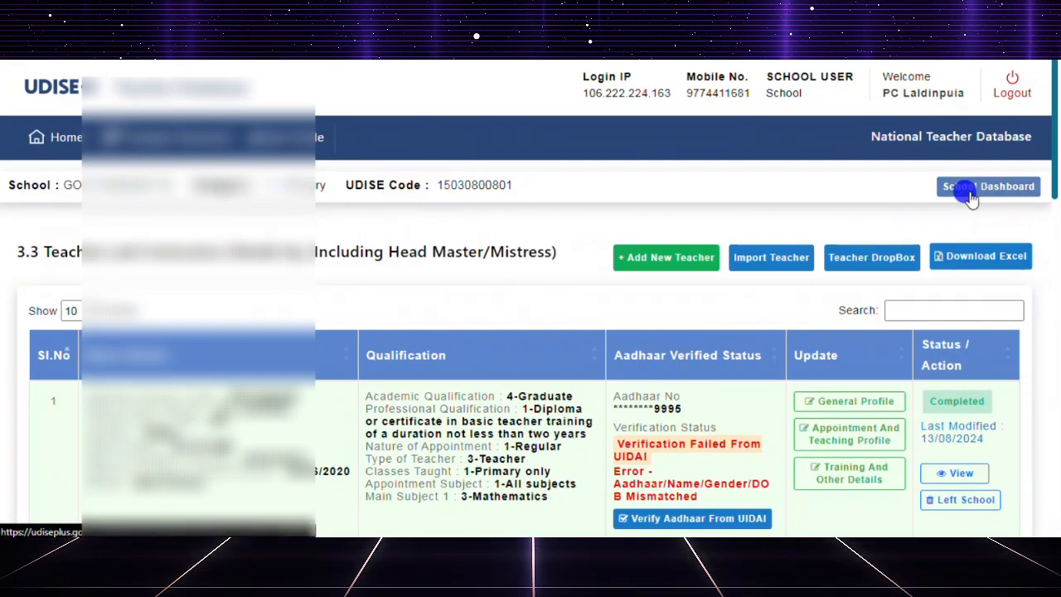
{"action": "scroll", "coordinate": [774, 348], "scroll_direction": "down", "scroll_amount": 1}
{"action": "scroll", "coordinate": [773, 349], "scroll_direction": "down", "scroll_amount": 2}
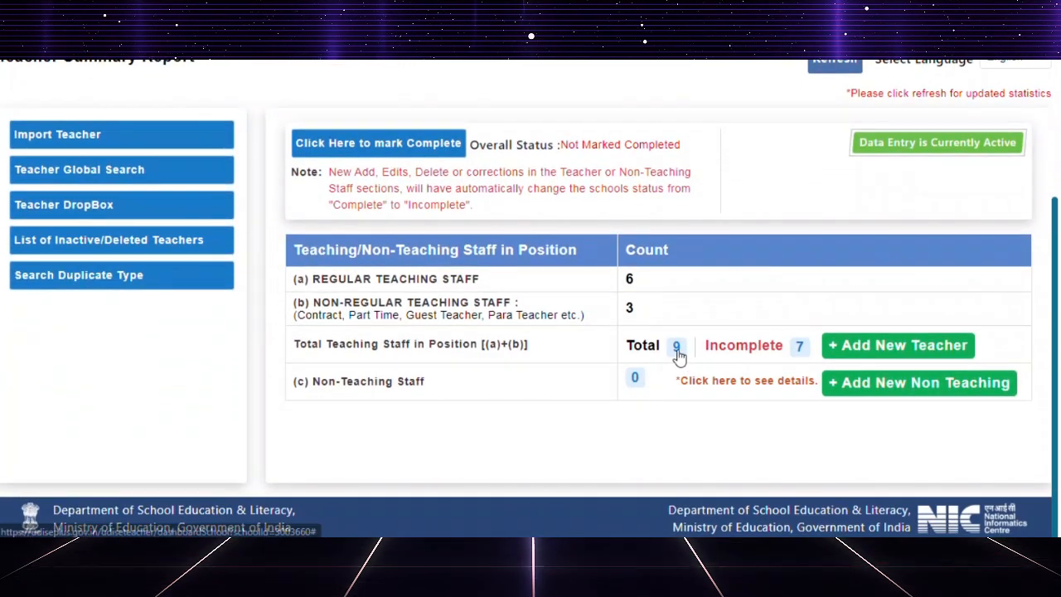
{"action": "left_click", "coordinate": [708, 352]}
Examine the teachers' Aadhaar verification and completion statuses through the whole staff list.
{"action": "scroll", "coordinate": [719, 321], "scroll_direction": "down", "scroll_amount": 6}
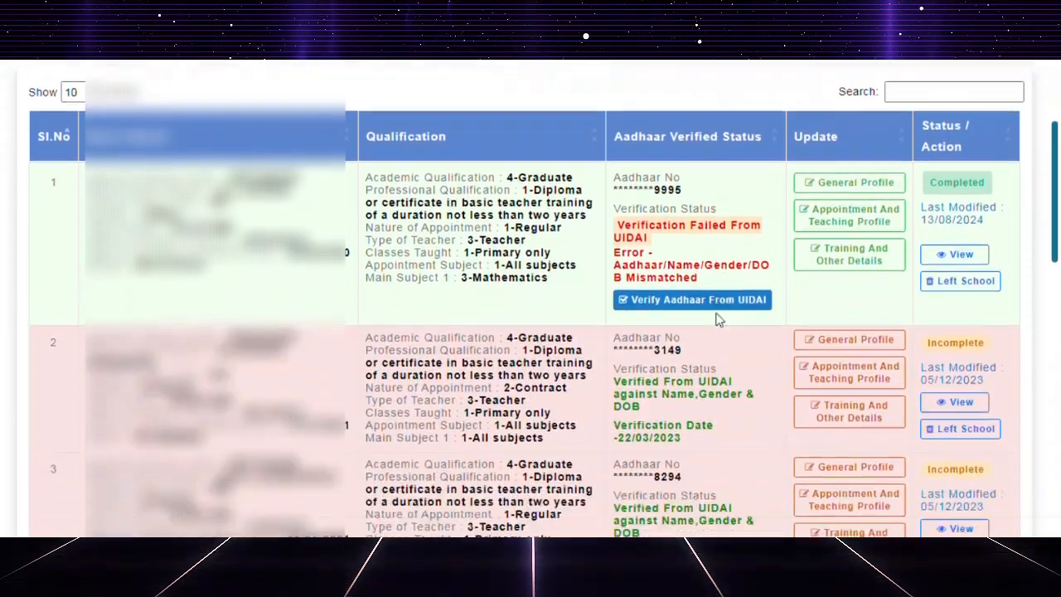
{"action": "scroll", "coordinate": [715, 321], "scroll_direction": "up", "scroll_amount": 6}
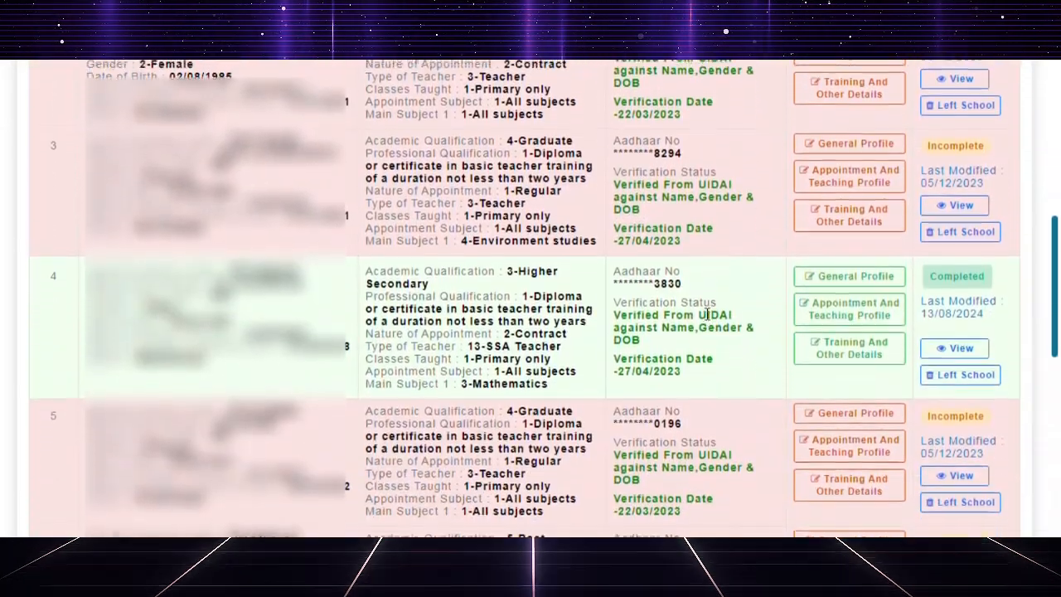
{"action": "scroll", "coordinate": [704, 310], "scroll_direction": "down", "scroll_amount": 7}
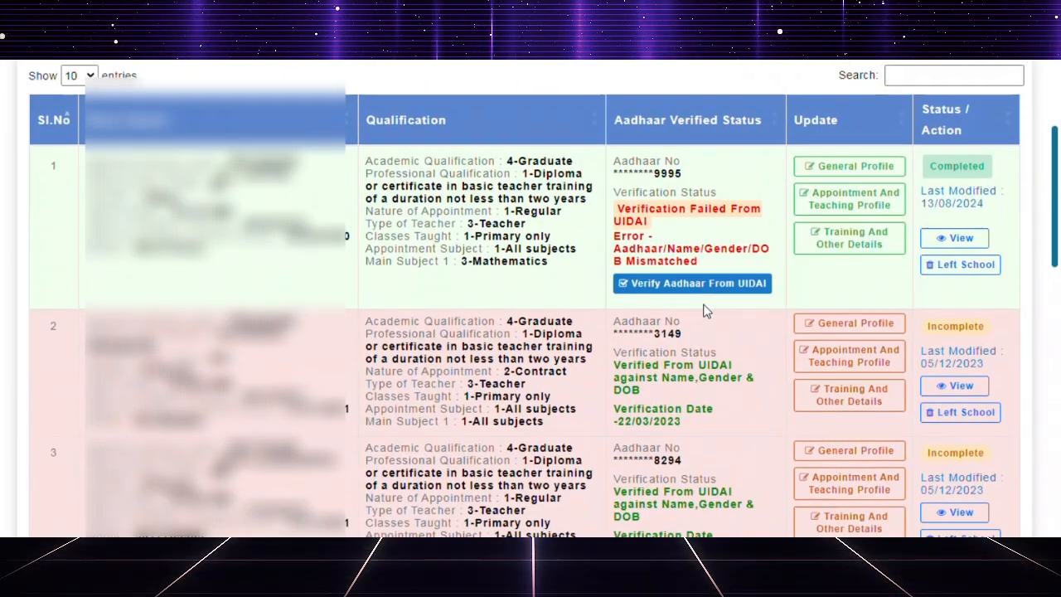
{"action": "scroll", "coordinate": [703, 310], "scroll_direction": "down", "scroll_amount": 6}
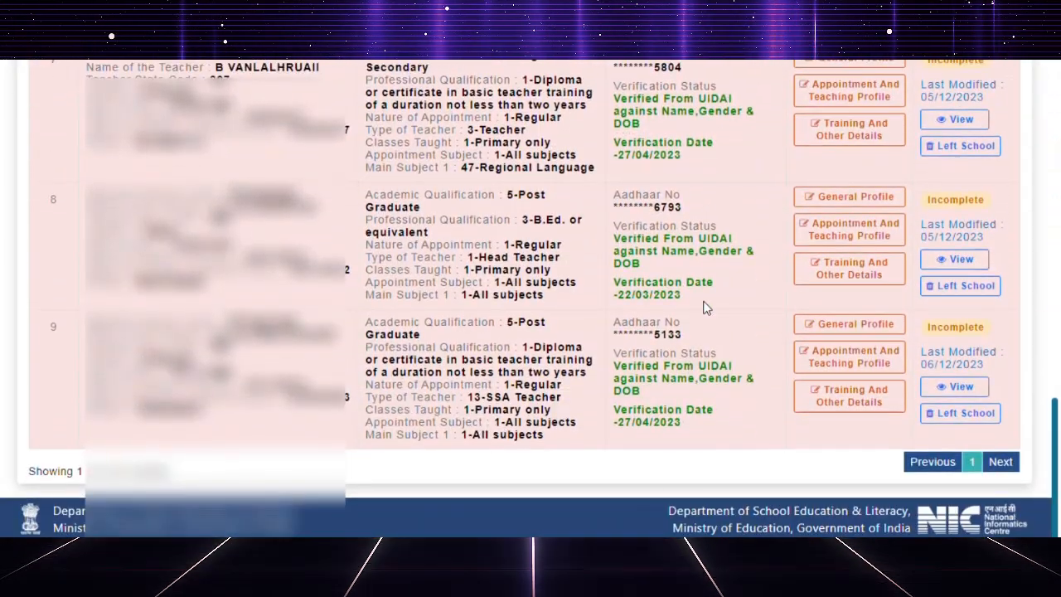
{"action": "scroll", "coordinate": [703, 308], "scroll_direction": "up", "scroll_amount": 10}
{"action": "scroll", "coordinate": [703, 309], "scroll_direction": "up", "scroll_amount": 5}
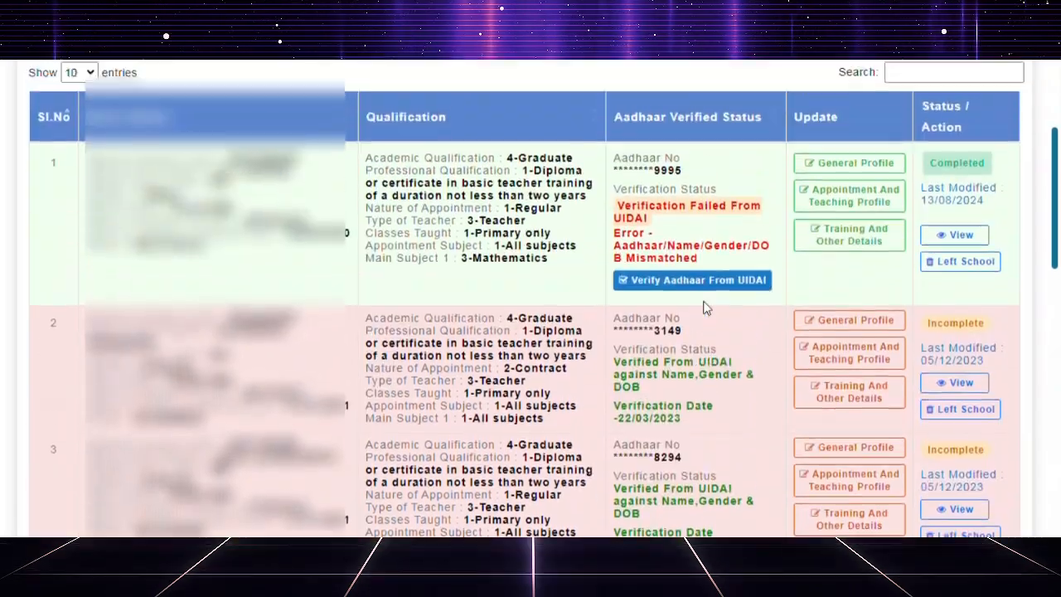
{"action": "scroll", "coordinate": [704, 304], "scroll_direction": "down", "scroll_amount": 4}
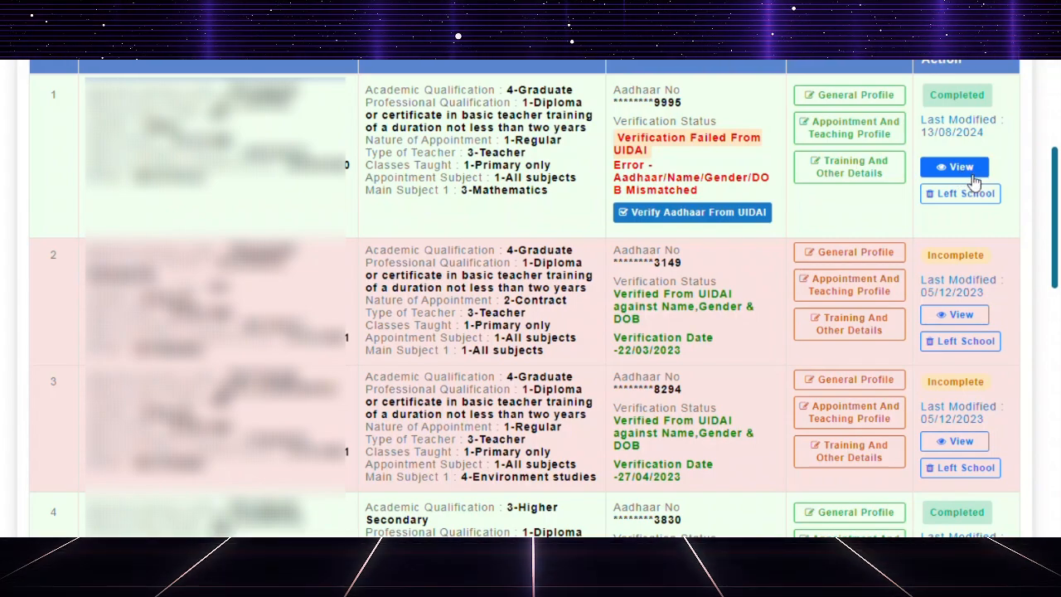
{"action": "scroll", "coordinate": [975, 182], "scroll_direction": "up", "scroll_amount": 1}
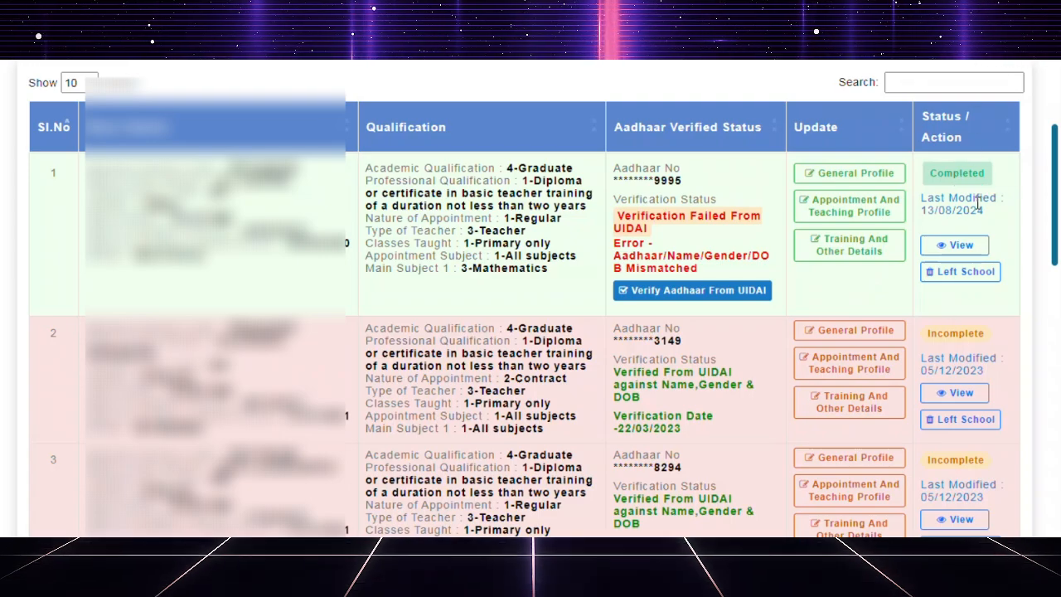
View the first teacher's full details and review the general, appointment and training profile sections.
{"action": "left_click", "coordinate": [960, 247]}
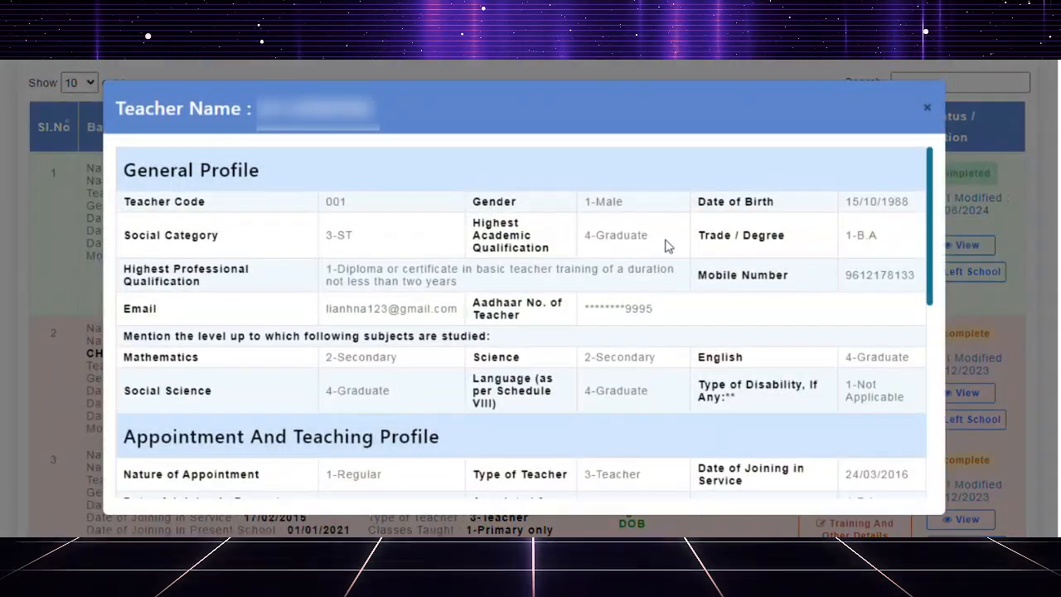
{"action": "scroll", "coordinate": [662, 235], "scroll_direction": "down", "scroll_amount": 5}
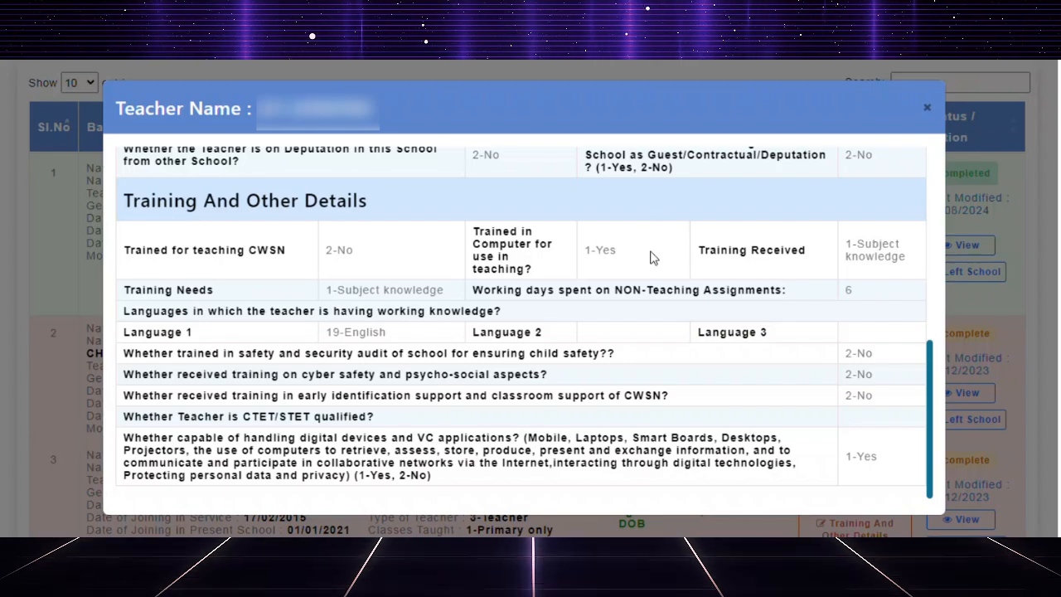
{"action": "scroll", "coordinate": [651, 258], "scroll_direction": "up", "scroll_amount": 5}
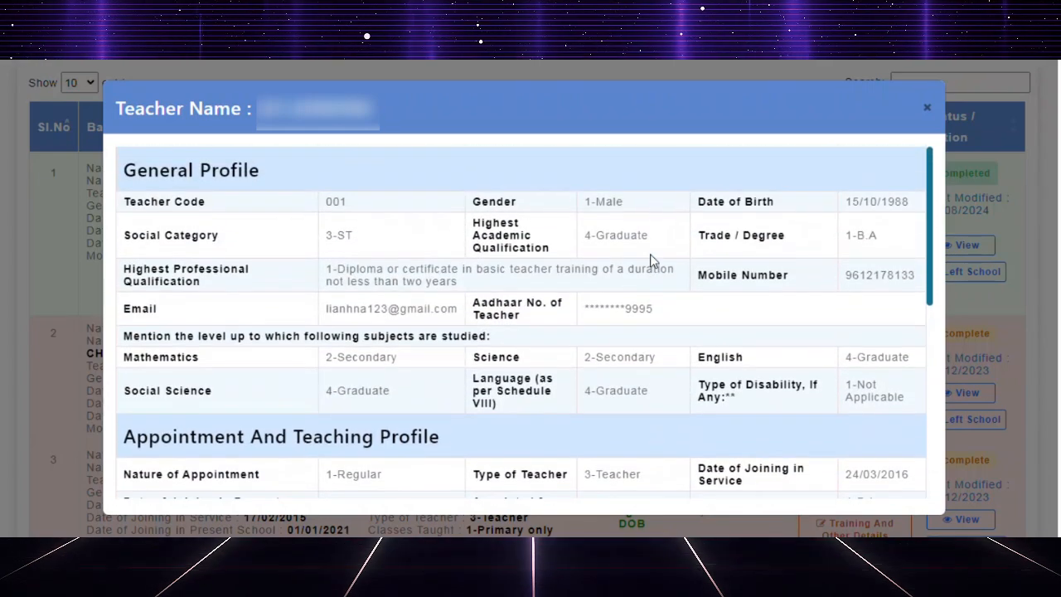
{"action": "scroll", "coordinate": [651, 258], "scroll_direction": "down", "scroll_amount": 2}
{"action": "scroll", "coordinate": [642, 265], "scroll_direction": "up", "scroll_amount": 2}
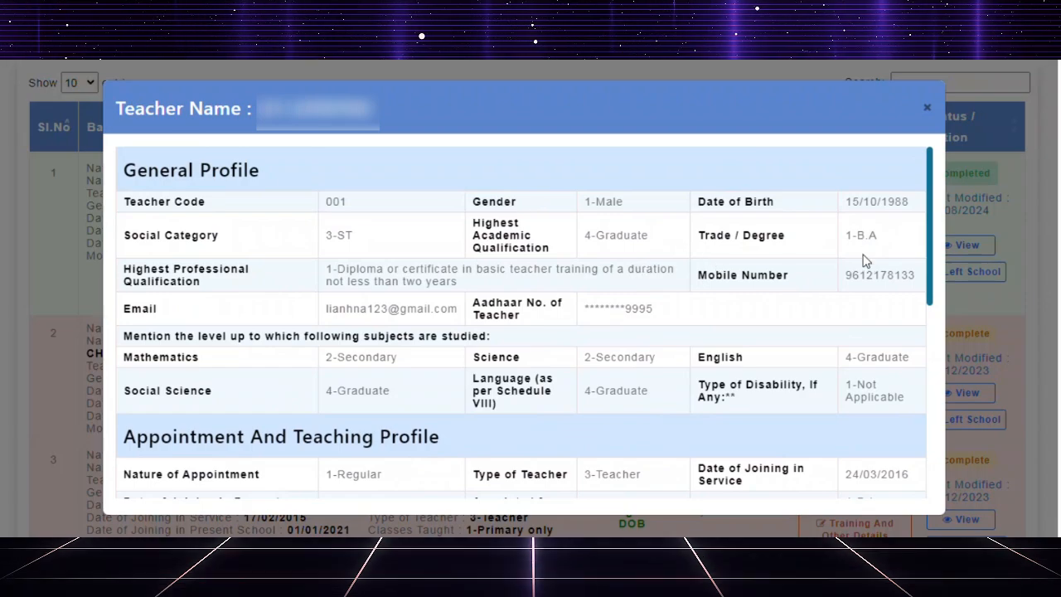
Recheck the first teacher's general, appointment and training details, including the date of birth, and close the details view.
{"action": "left_click_drag", "start_coordinate": [846, 203], "coordinate": [910, 202]}
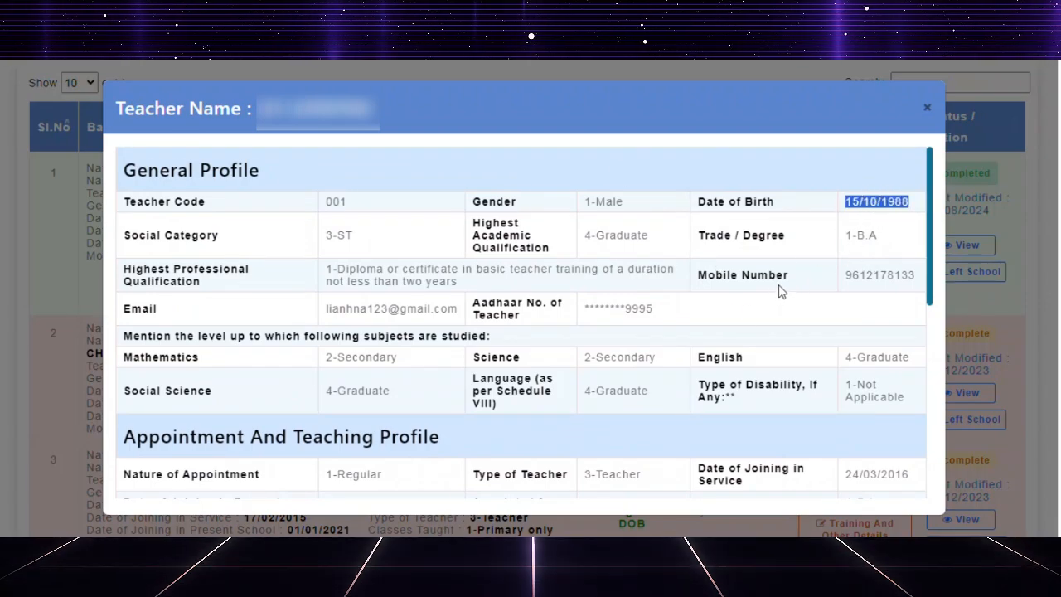
{"action": "scroll", "coordinate": [779, 290], "scroll_direction": "down", "scroll_amount": 7}
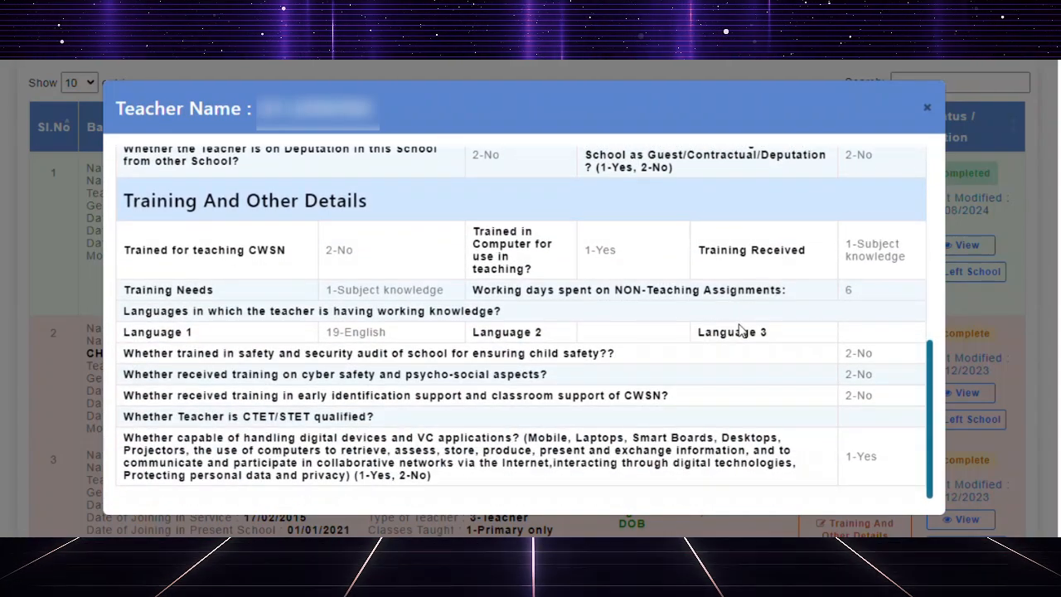
{"action": "scroll", "coordinate": [742, 329], "scroll_direction": "up", "scroll_amount": 7}
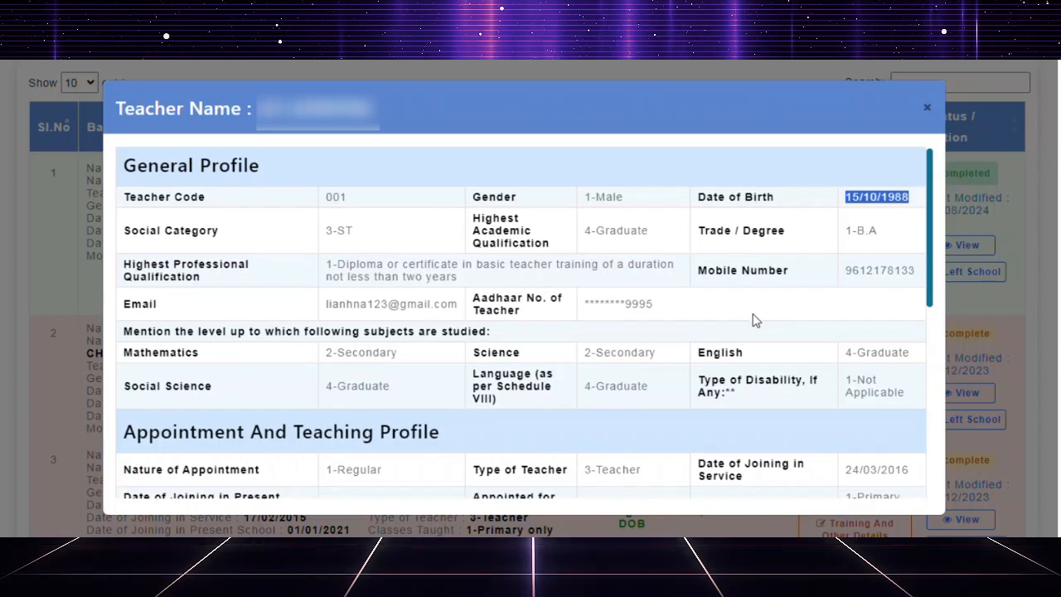
{"action": "scroll", "coordinate": [753, 320], "scroll_direction": "down", "scroll_amount": 8}
{"action": "scroll", "coordinate": [754, 319], "scroll_direction": "up", "scroll_amount": 8}
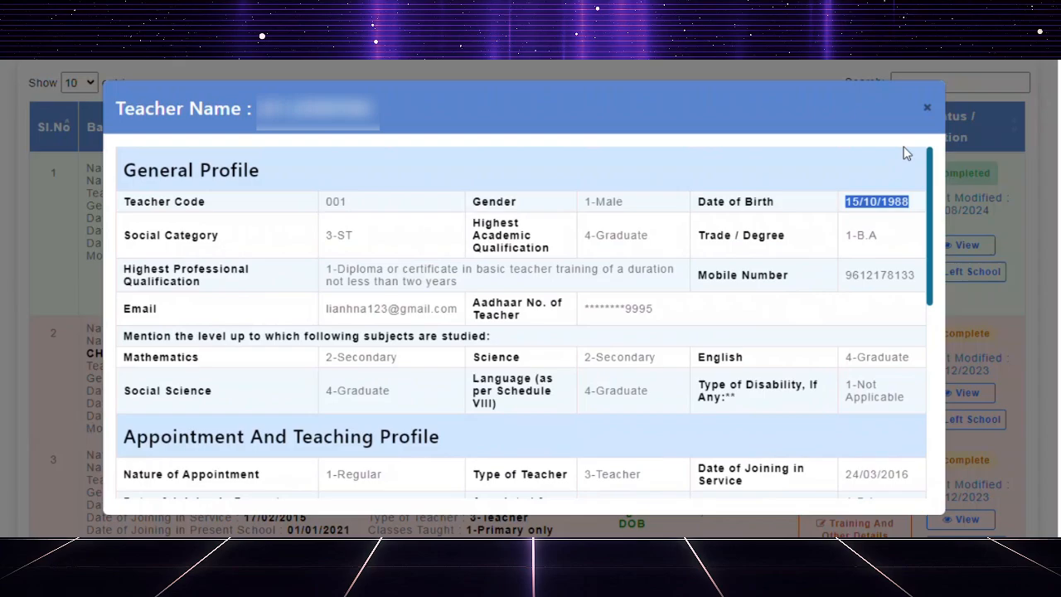
{"action": "left_click", "coordinate": [926, 106]}
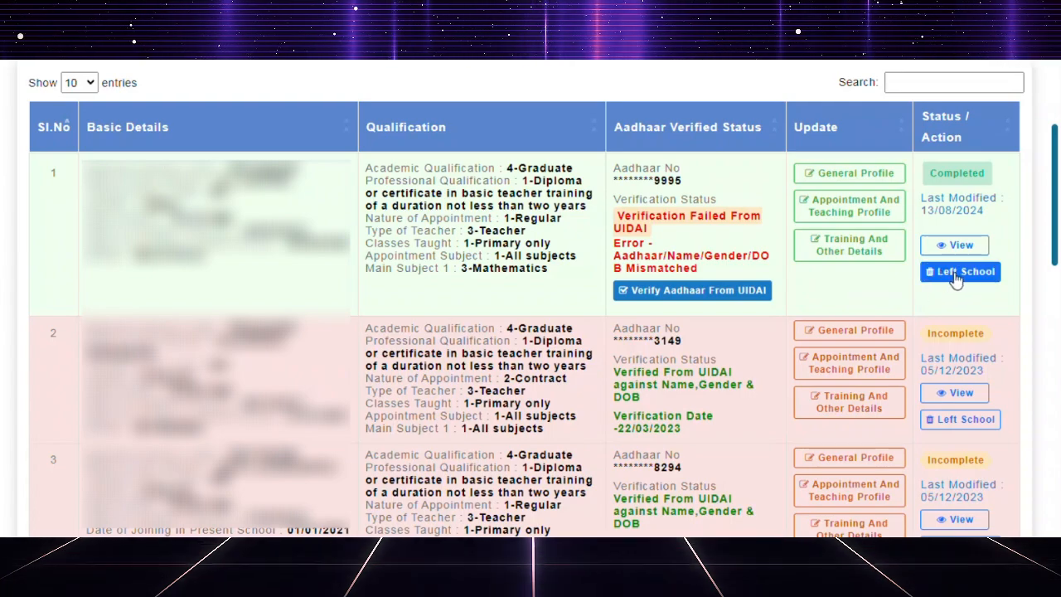
Open the Left School form for the first teacher and examine the available reasons for sending a teacher to Dropbox.
{"action": "left_click", "coordinate": [959, 280]}
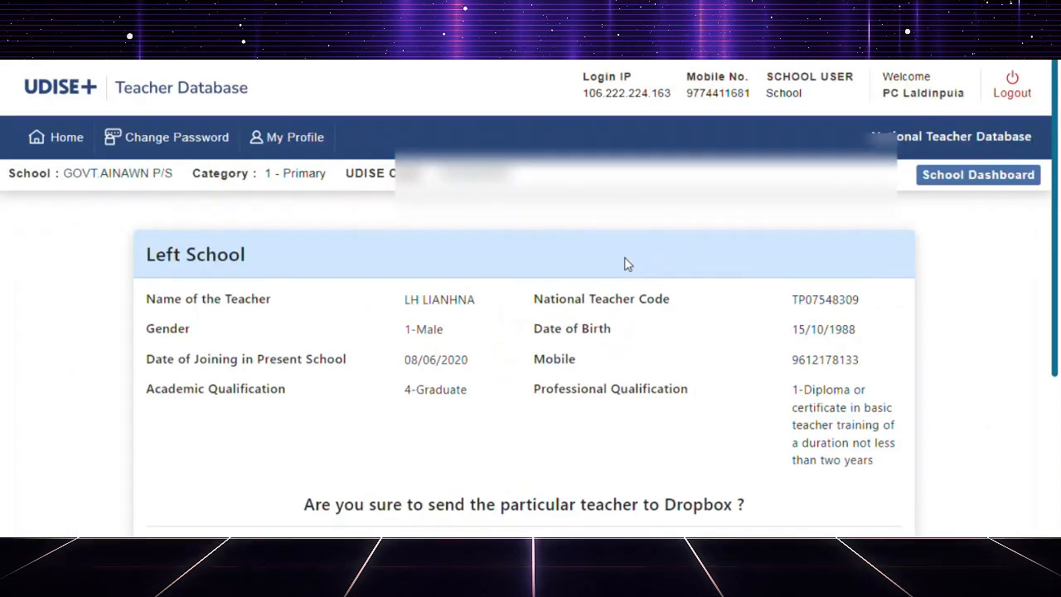
{"action": "scroll", "coordinate": [632, 260], "scroll_direction": "down", "scroll_amount": 2}
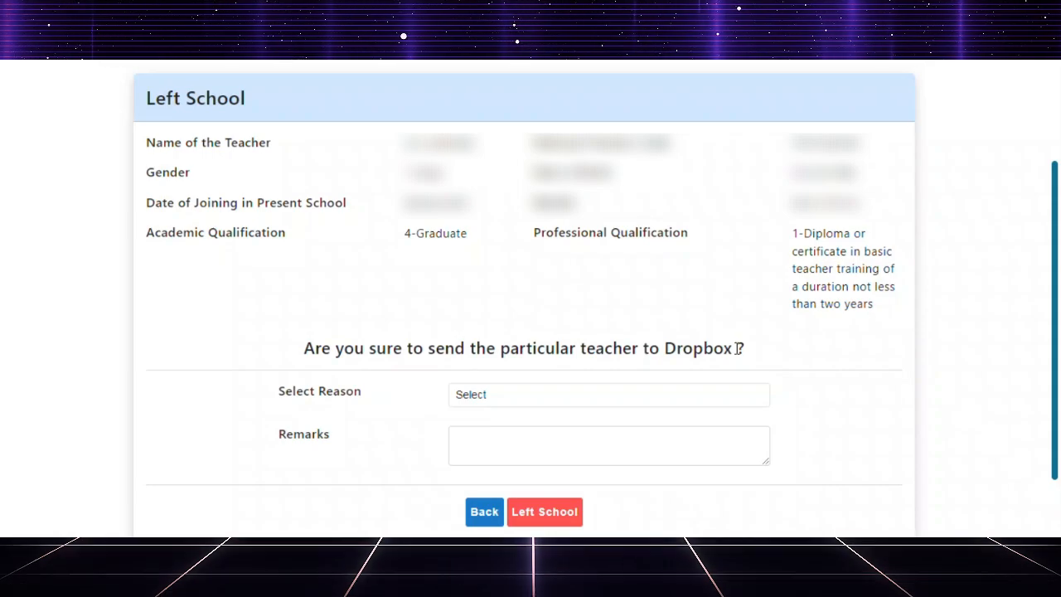
{"action": "left_click_drag", "start_coordinate": [738, 348], "coordinate": [290, 345]}
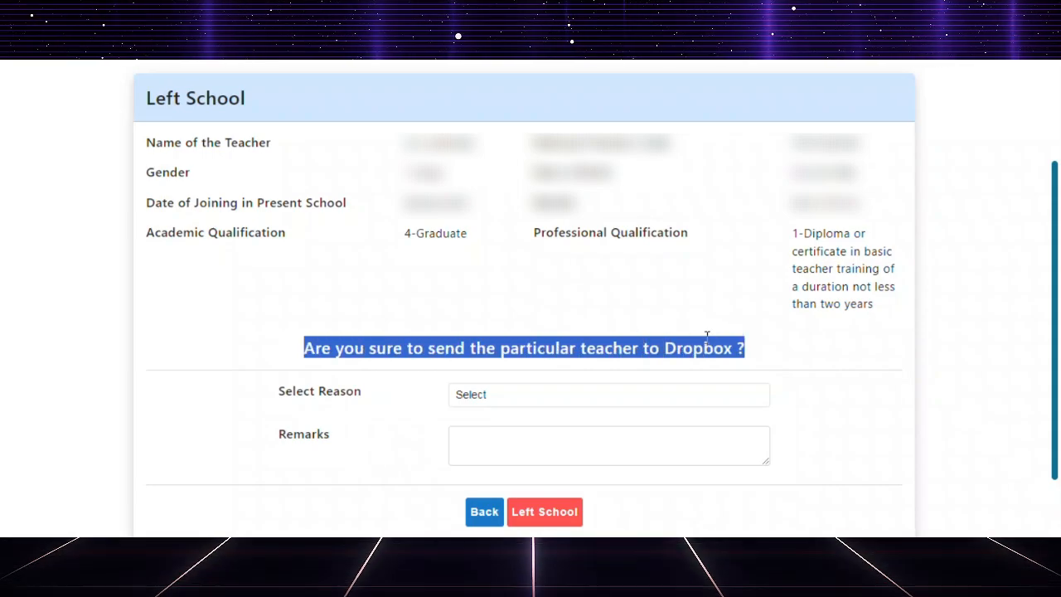
{"action": "left_click", "coordinate": [680, 340]}
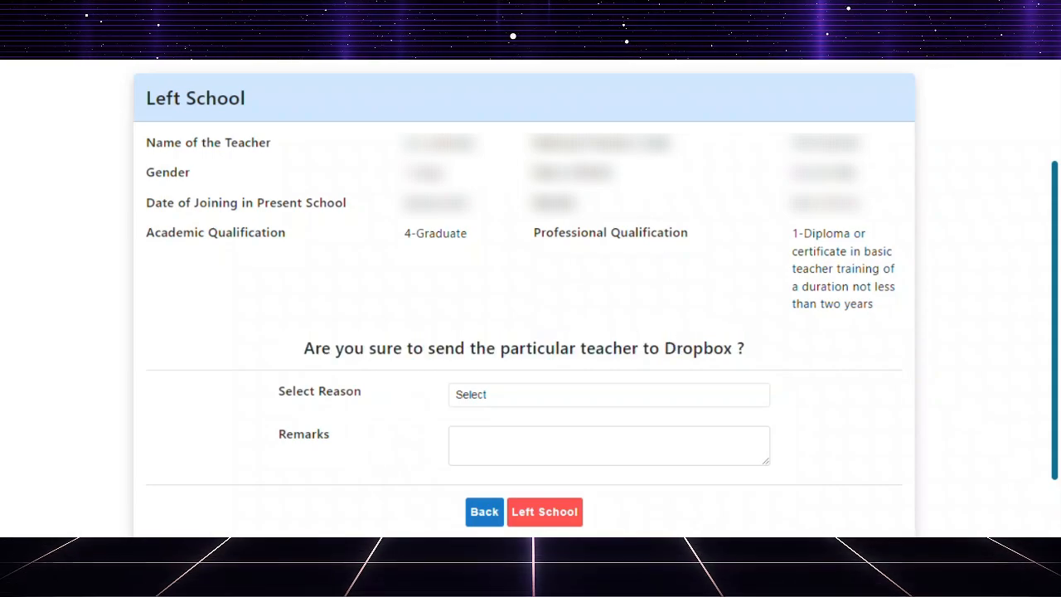
{"action": "mouse_move", "coordinate": [155, 434]}
{"action": "left_mouse_down"}
{"action": "mouse_move", "coordinate": [256, 426]}
{"action": "mouse_move", "coordinate": [356, 398]}
{"action": "mouse_move", "coordinate": [352, 388]}
{"action": "mouse_move", "coordinate": [362, 395]}
{"action": "left_mouse_up"}
{"action": "left_click", "coordinate": [403, 395]}
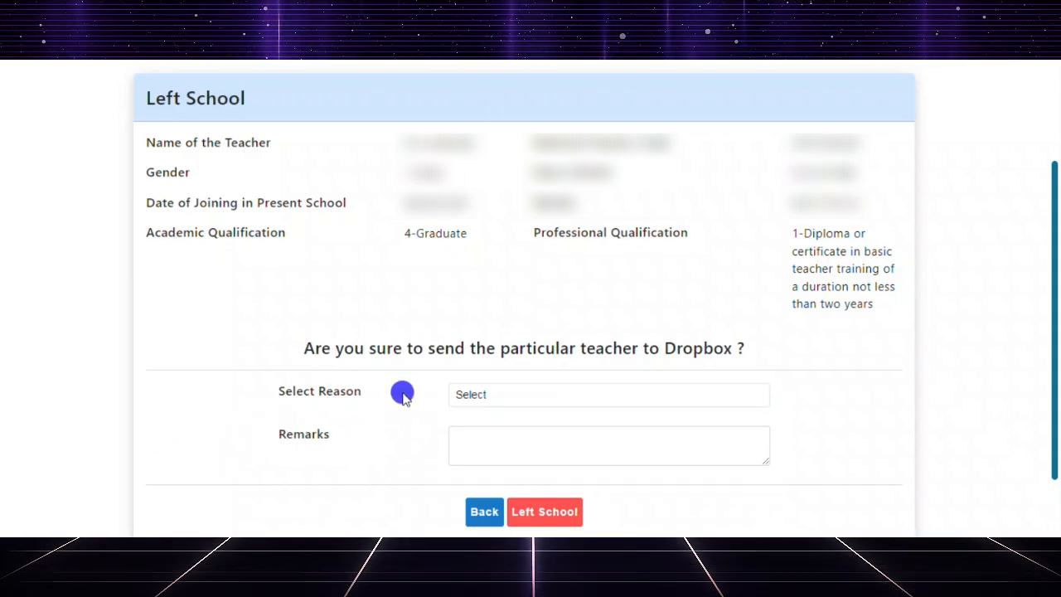
{"action": "left_click", "coordinate": [496, 399]}
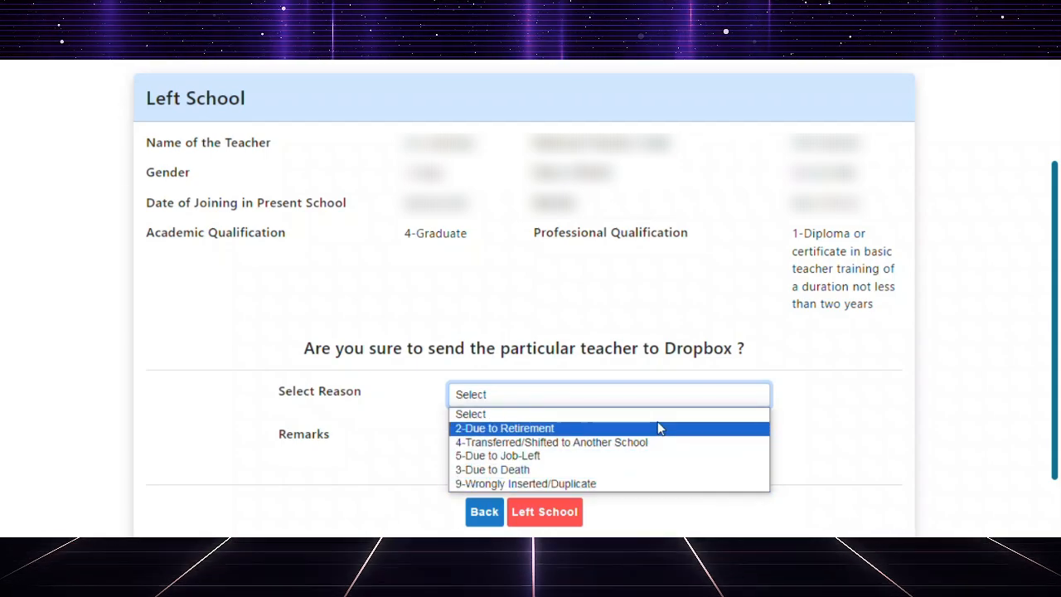
{"action": "left_click", "coordinate": [665, 274]}
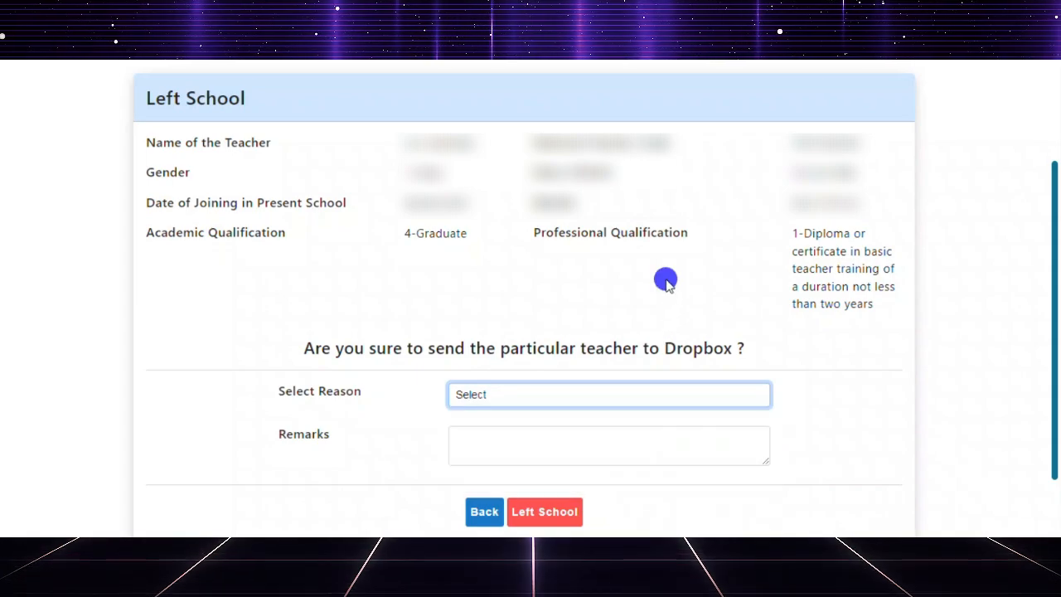
Check the remarks field of the Left School form and return to the teacher list without submitting.
{"action": "left_click", "coordinate": [477, 440]}
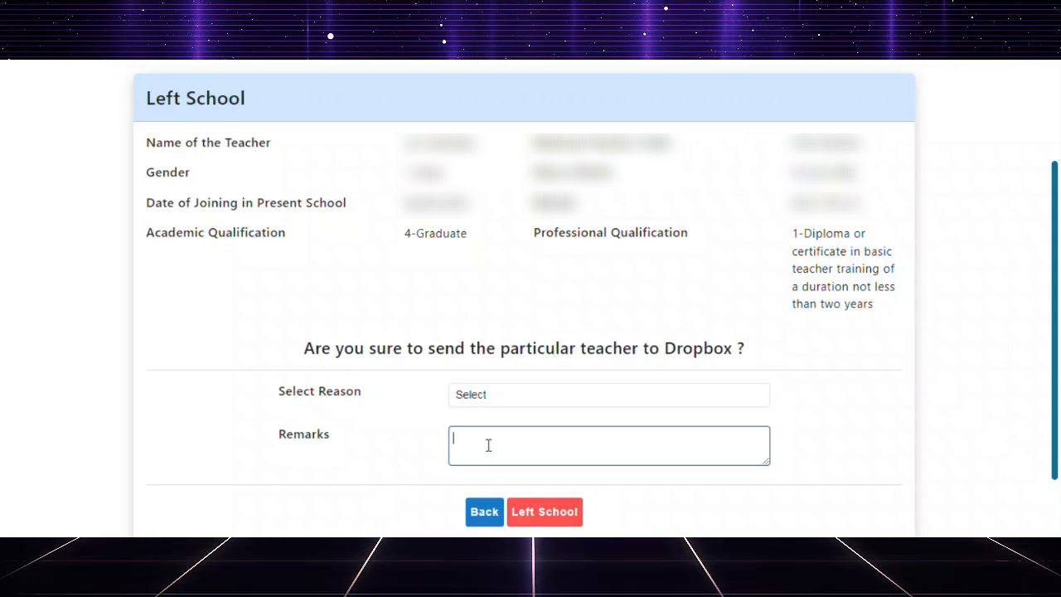
{"action": "scroll", "coordinate": [532, 431], "scroll_direction": "down", "scroll_amount": 2}
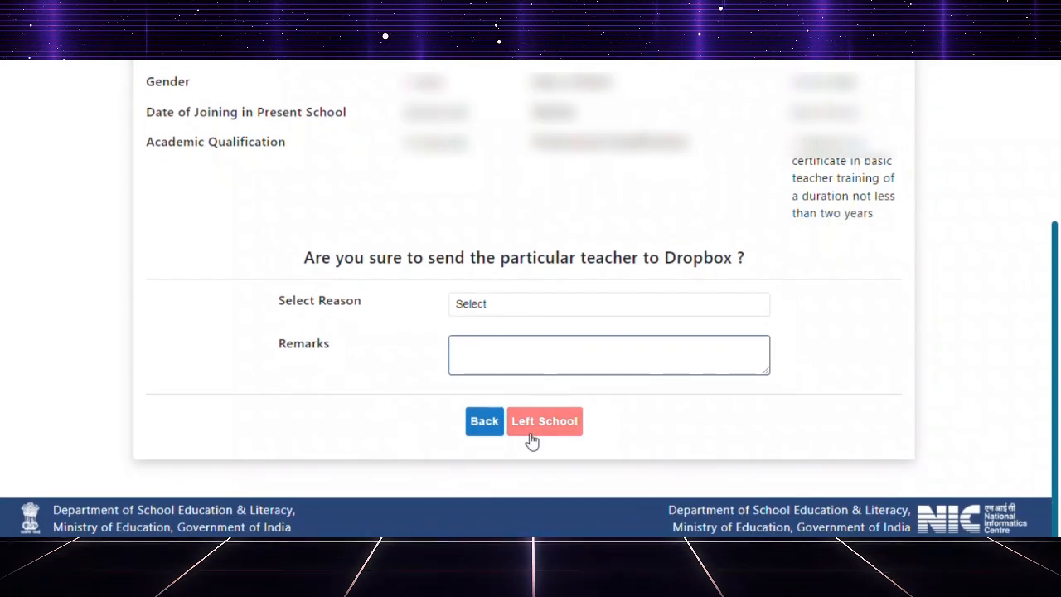
{"action": "scroll", "coordinate": [787, 372], "scroll_direction": "up", "scroll_amount": 2}
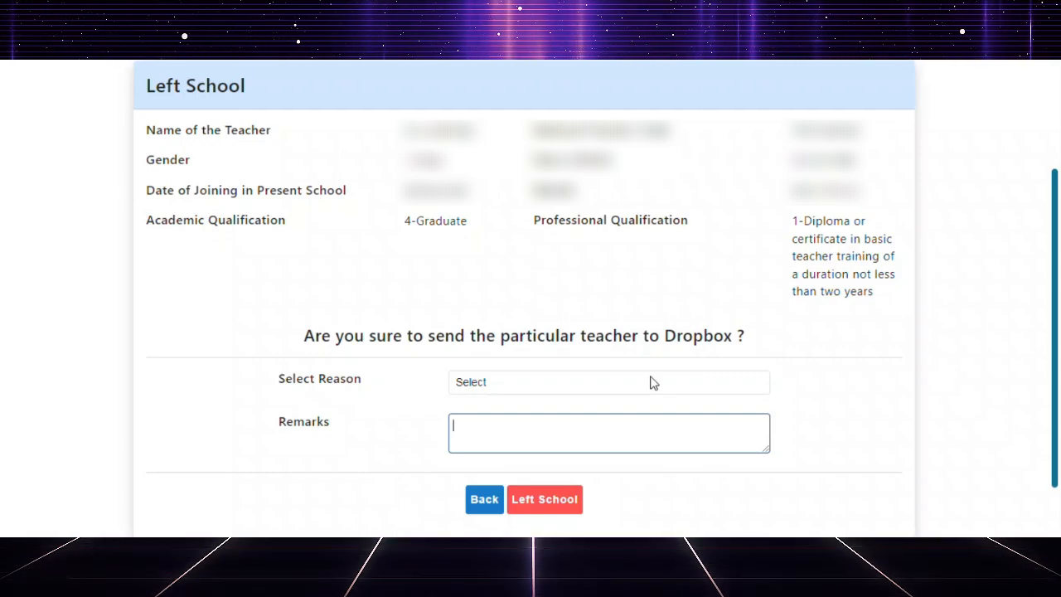
{"action": "left_click", "coordinate": [485, 501]}
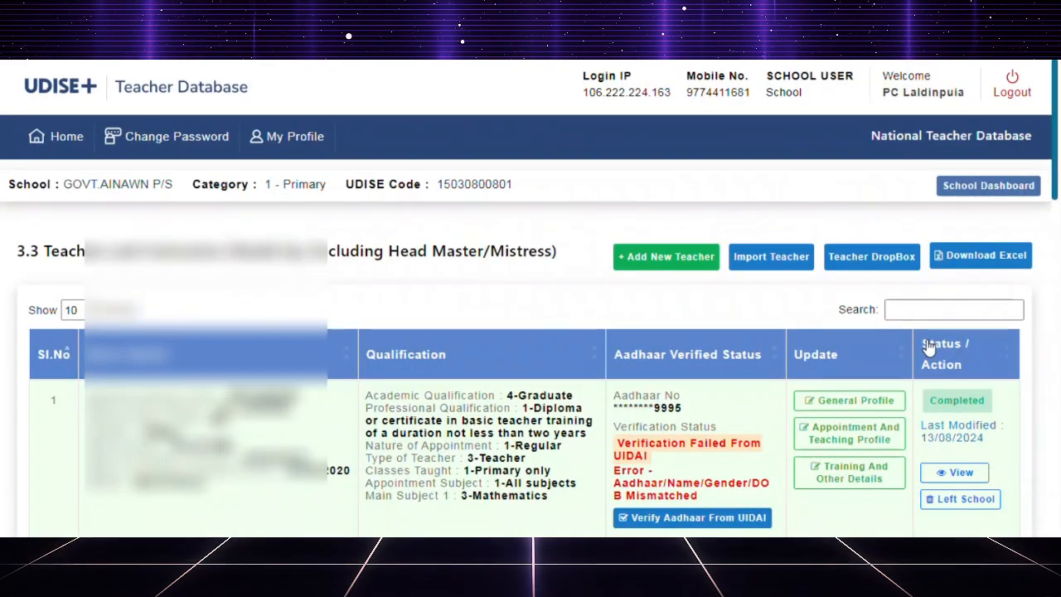
Open the first teacher's General Profile for editing and review its personal, qualification, contact and subject-level fields.
{"action": "scroll", "coordinate": [928, 347], "scroll_direction": "down", "scroll_amount": 2}
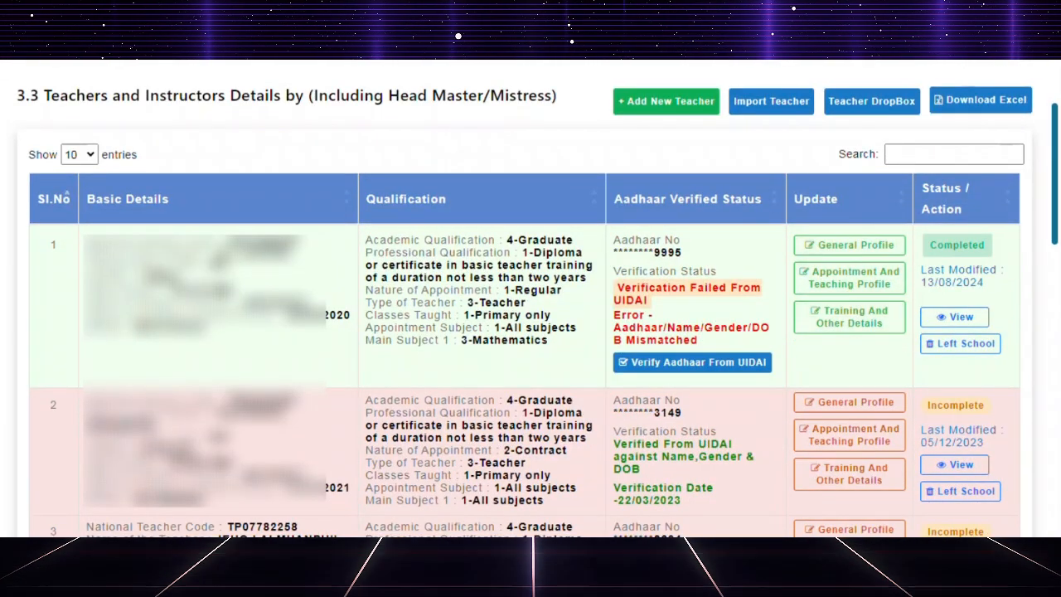
{"action": "mouse_move", "coordinate": [792, 186]}
{"action": "left_mouse_down"}
{"action": "mouse_move", "coordinate": [796, 256]}
{"action": "mouse_move", "coordinate": [916, 368]}
{"action": "left_mouse_up"}
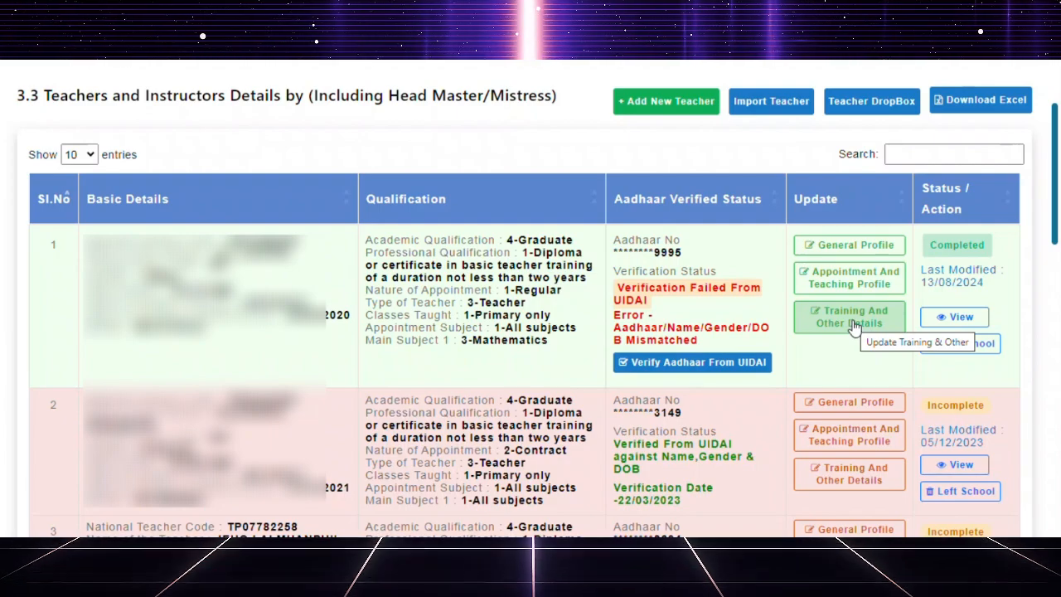
{"action": "left_click", "coordinate": [861, 247]}
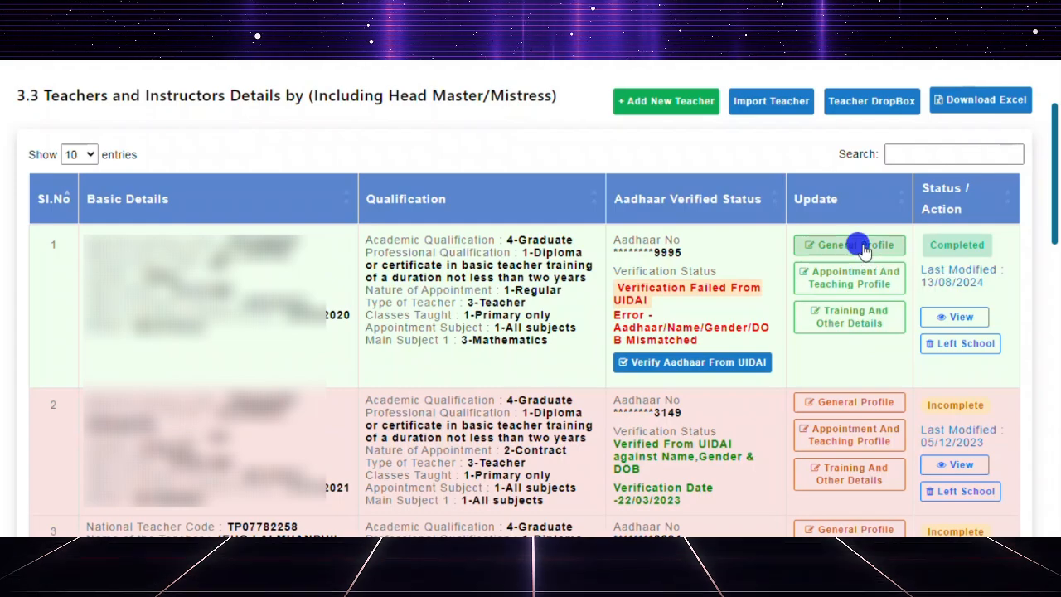
{"action": "scroll", "coordinate": [627, 276], "scroll_direction": "down", "scroll_amount": 2}
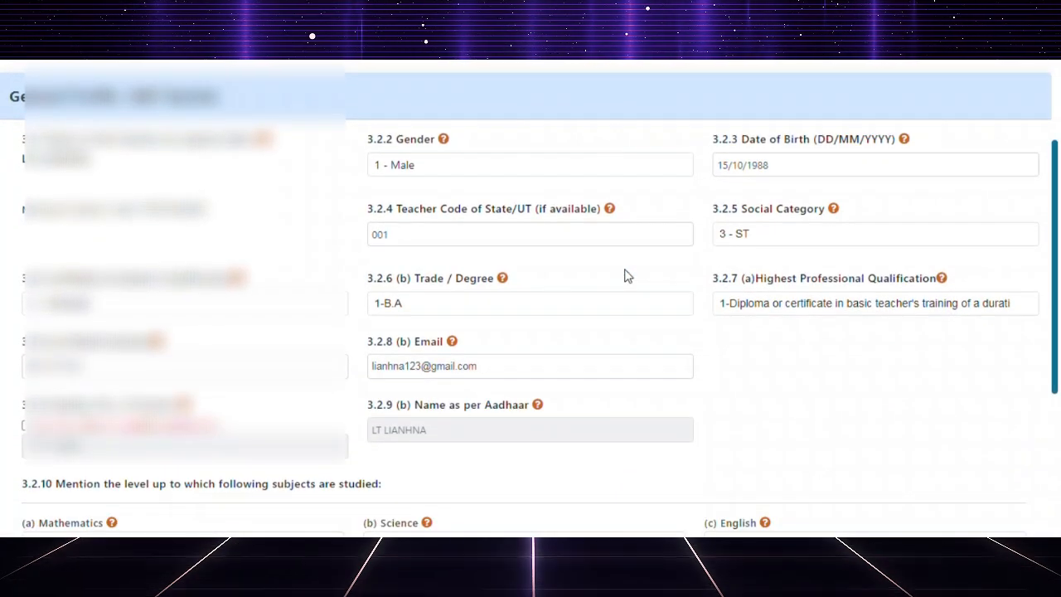
{"action": "scroll", "coordinate": [627, 276], "scroll_direction": "down", "scroll_amount": 3}
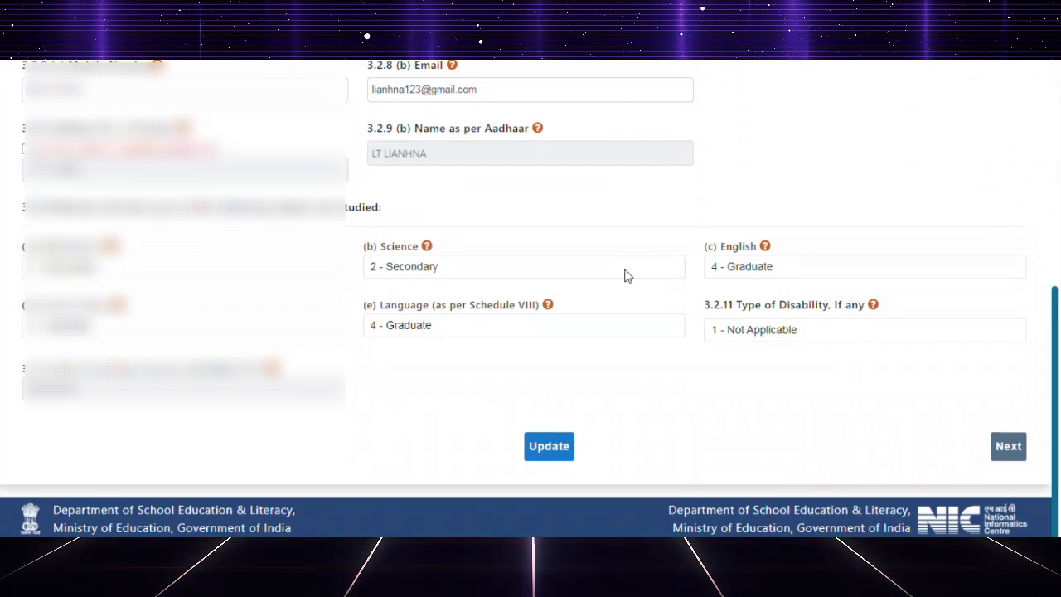
{"action": "scroll", "coordinate": [625, 275], "scroll_direction": "up", "scroll_amount": 3}
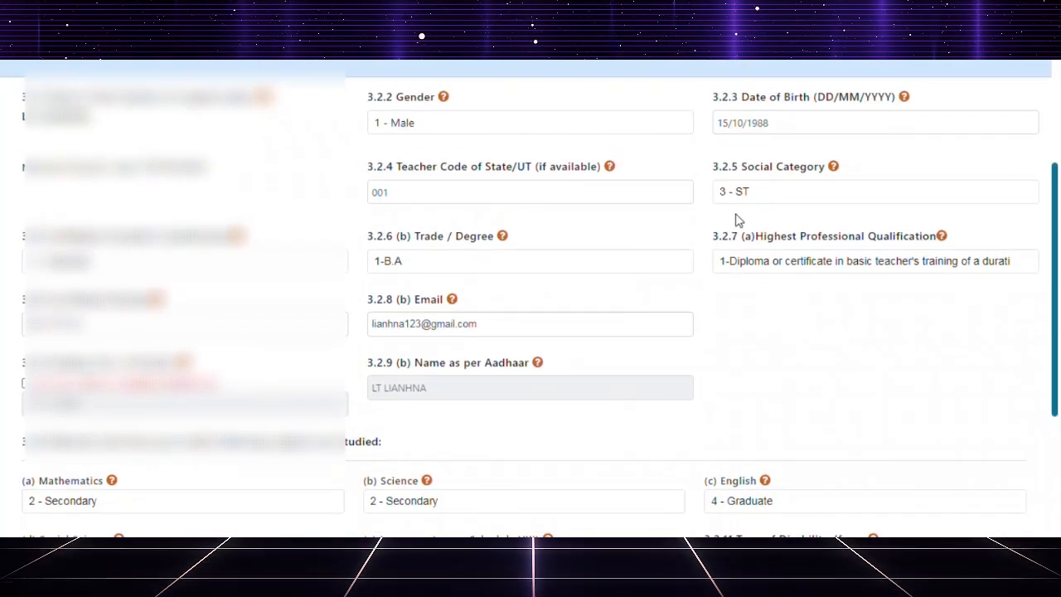
{"action": "scroll", "coordinate": [649, 216], "scroll_direction": "down", "scroll_amount": 2}
{"action": "scroll", "coordinate": [649, 233], "scroll_direction": "down", "scroll_amount": 1}
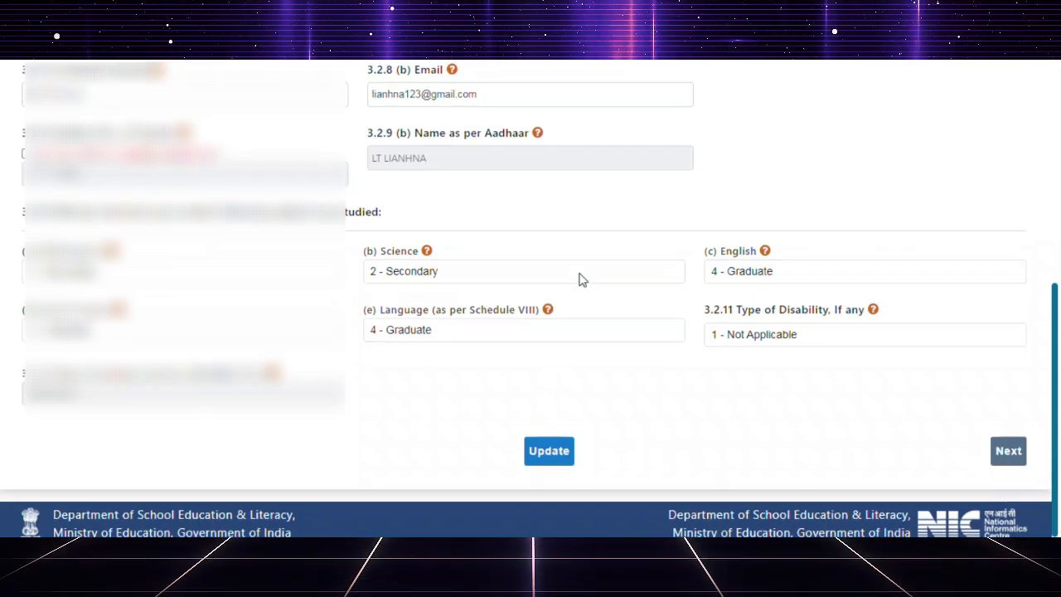
{"action": "scroll", "coordinate": [580, 279], "scroll_direction": "up", "scroll_amount": 1}
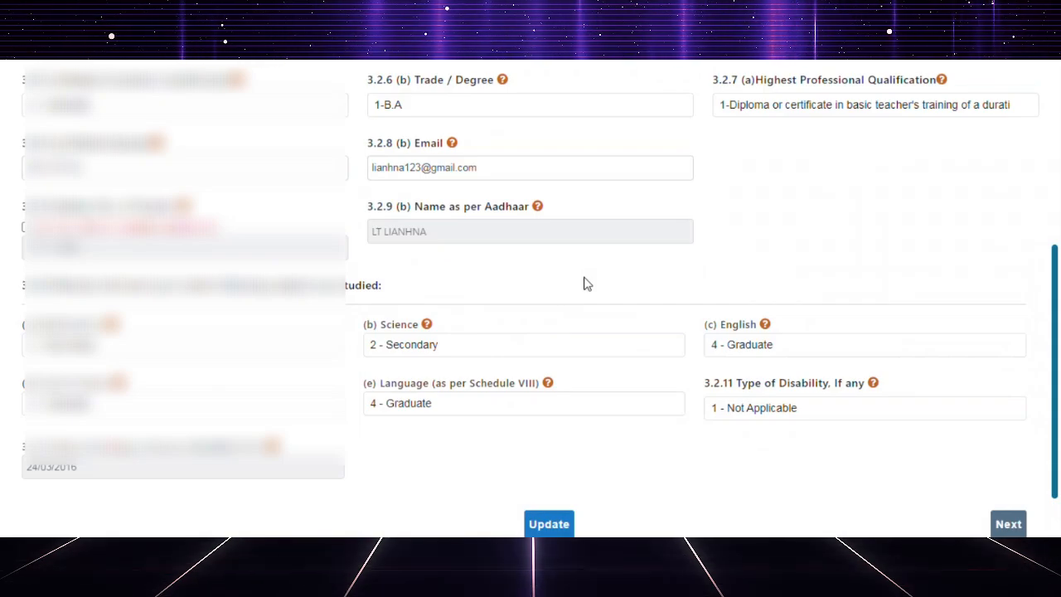
{"action": "scroll", "coordinate": [741, 263], "scroll_direction": "up", "scroll_amount": 1}
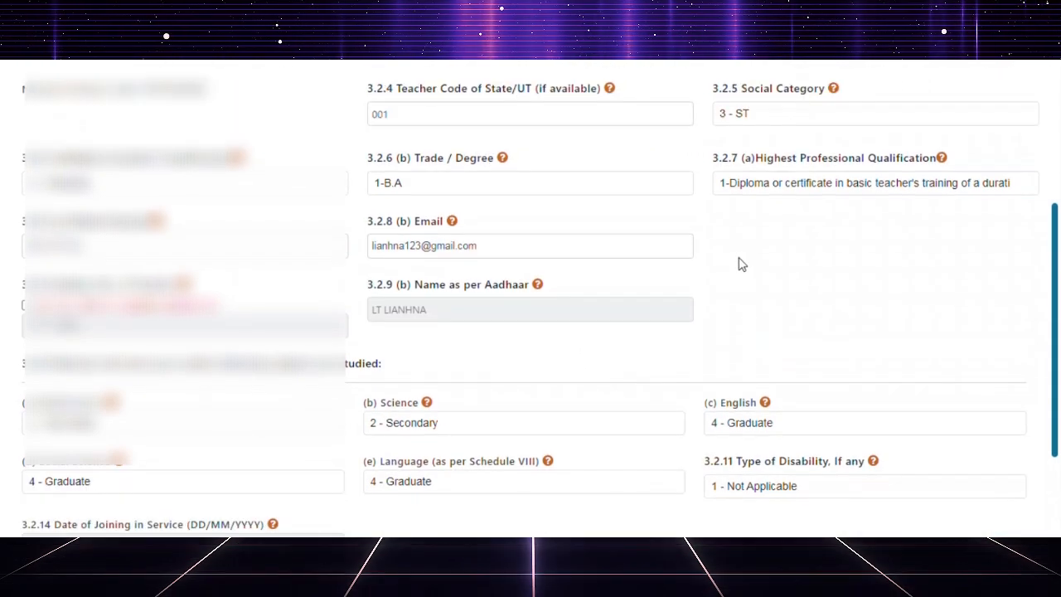
{"action": "scroll", "coordinate": [635, 218], "scroll_direction": "up", "scroll_amount": 2}
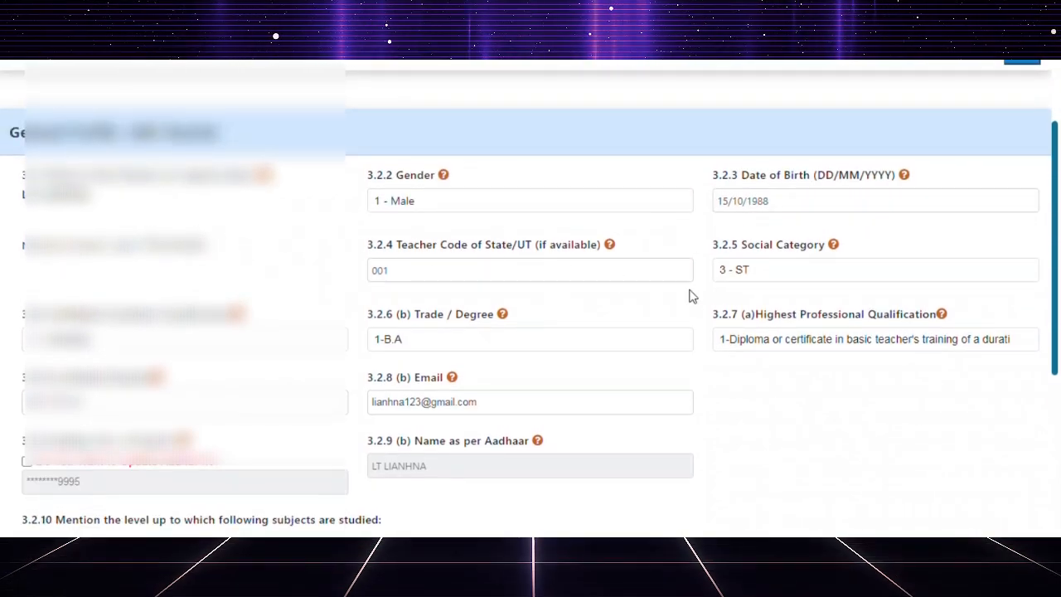
Check the date of birth calendar and the help note for the Teacher Code of State/UT field.
{"action": "left_click", "coordinate": [779, 206]}
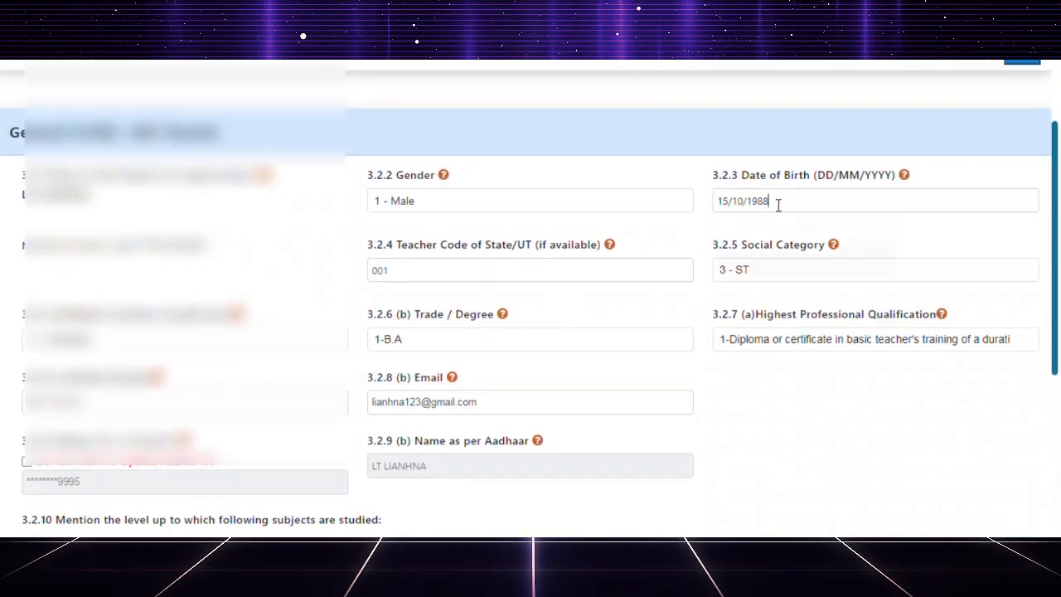
{"action": "left_click", "coordinate": [937, 147]}
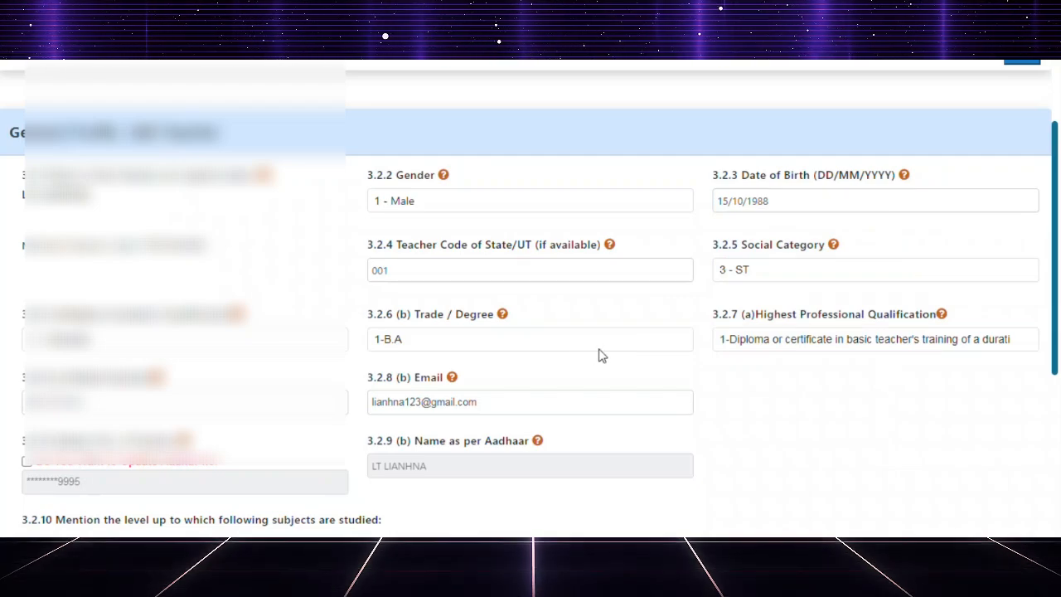
{"action": "scroll", "coordinate": [602, 354], "scroll_direction": "down", "scroll_amount": 1}
{"action": "scroll", "coordinate": [602, 355], "scroll_direction": "down", "scroll_amount": 1}
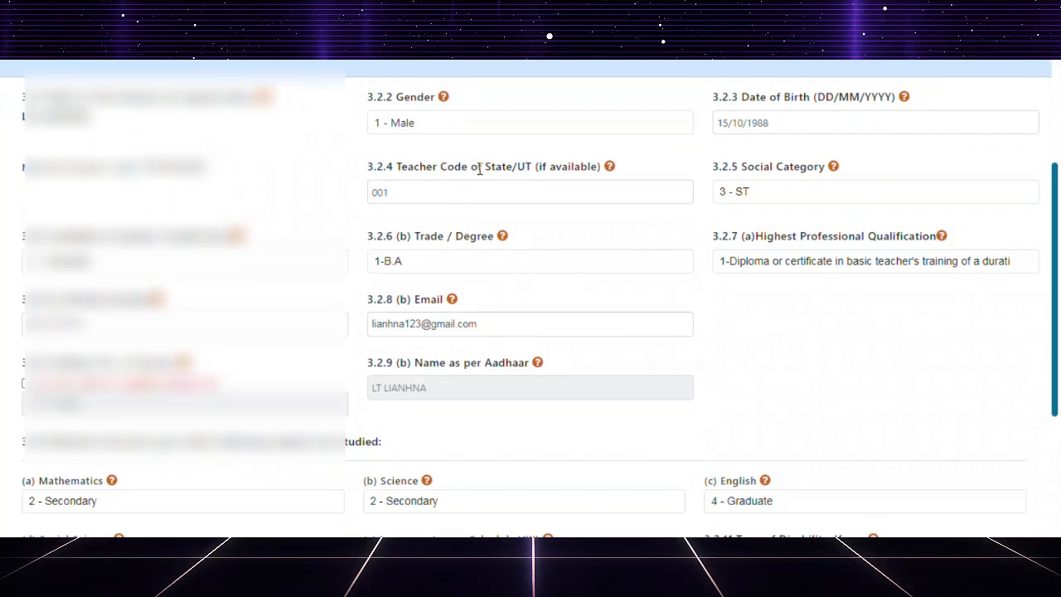
{"action": "mouse_move", "coordinate": [611, 169]}
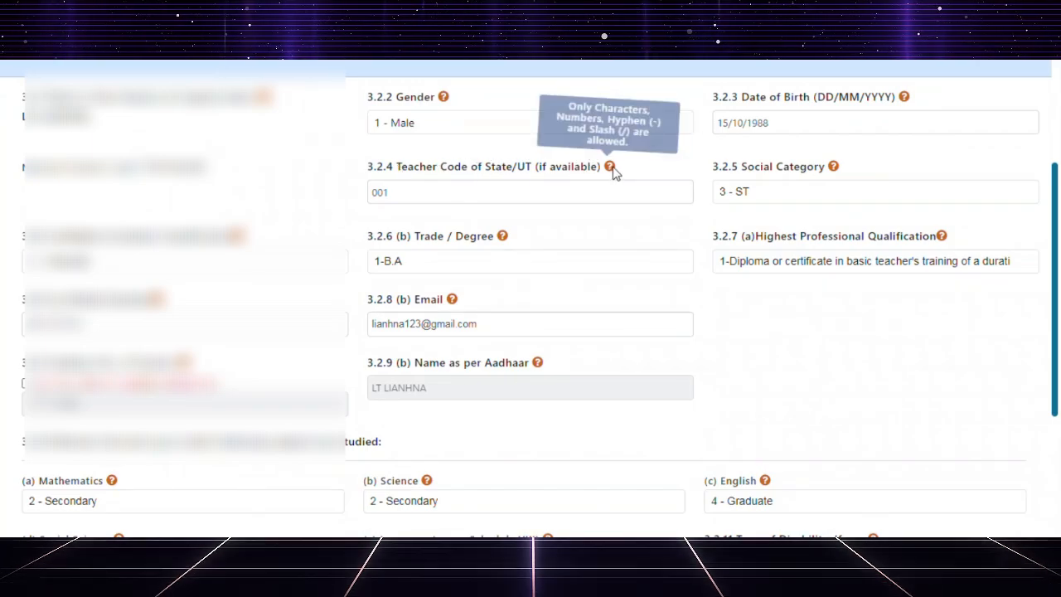
{"action": "left_click", "coordinate": [457, 192]}
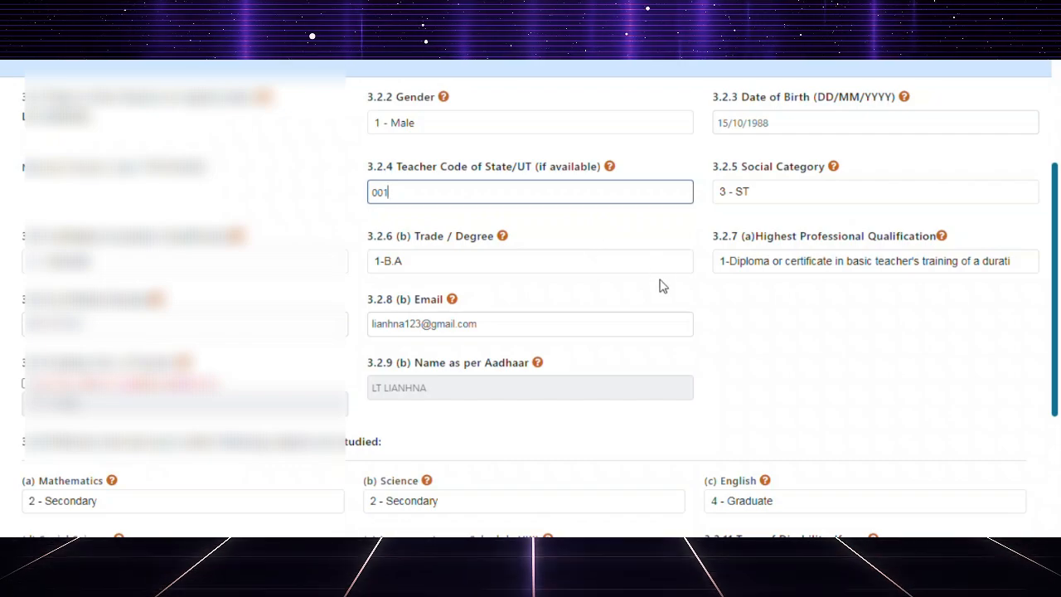
Submit the update of the first teacher's General Profile with its existing entries.
{"action": "scroll", "coordinate": [685, 295], "scroll_direction": "down", "scroll_amount": 2}
{"action": "scroll", "coordinate": [685, 295], "scroll_direction": "down", "scroll_amount": 2}
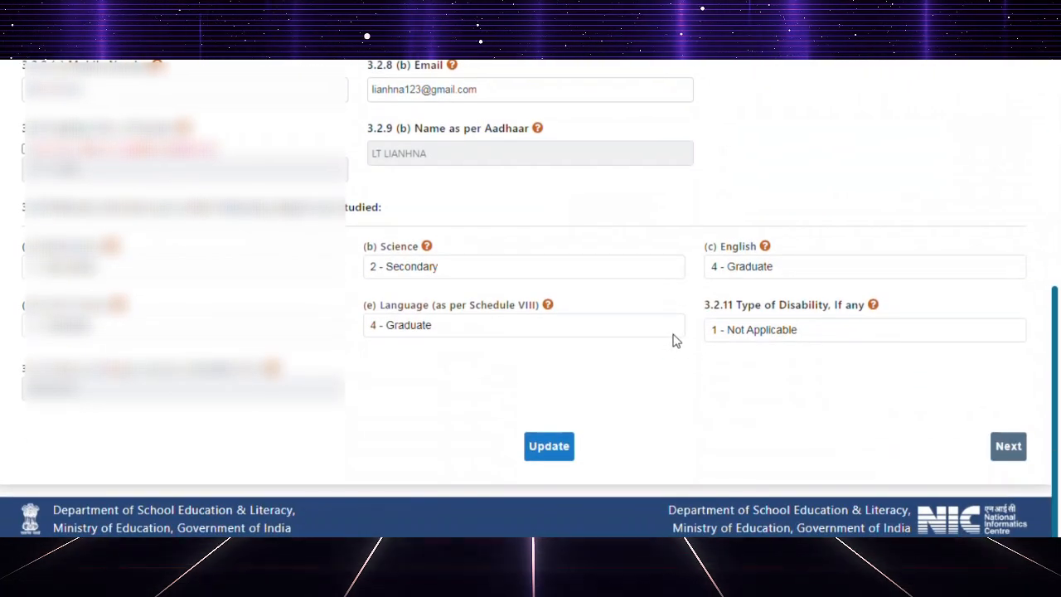
{"action": "left_click", "coordinate": [551, 448]}
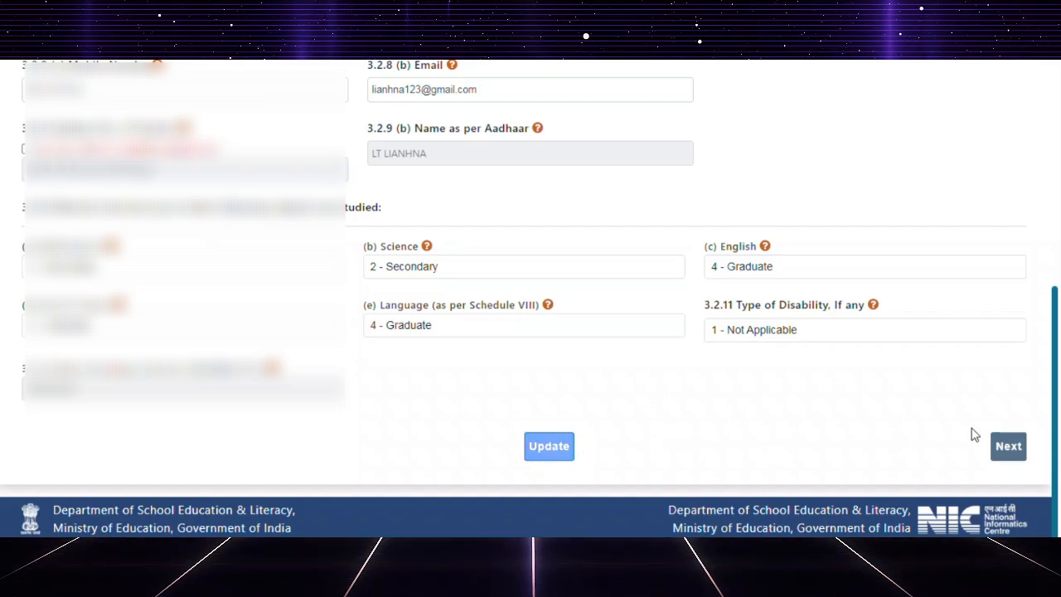
Open the first teacher's Appointment and Teaching Profile for editing from the teacher list.
{"action": "scroll", "coordinate": [730, 331], "scroll_direction": "down", "scroll_amount": 2}
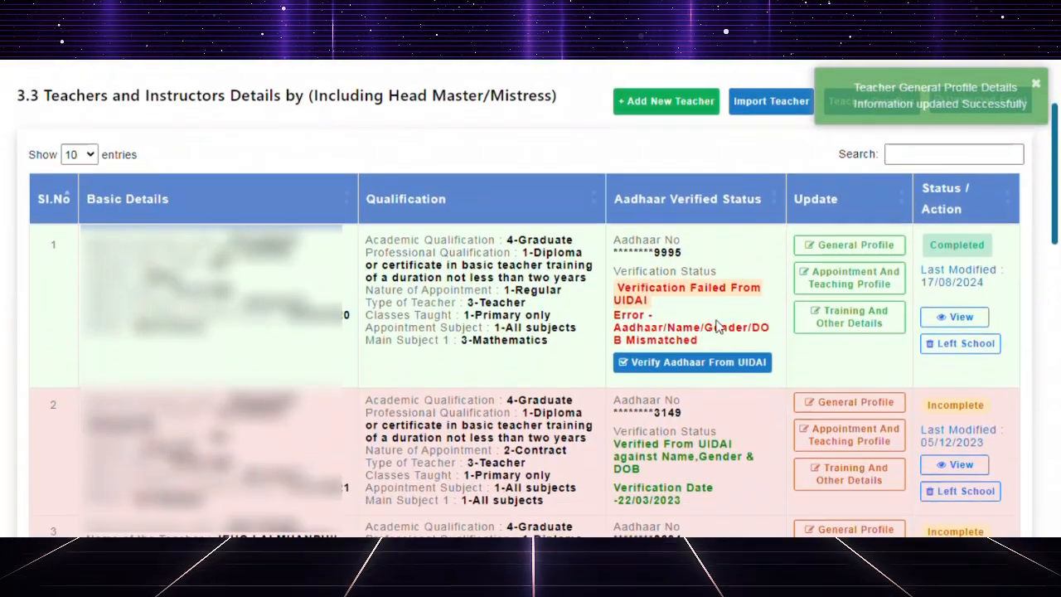
{"action": "left_click", "coordinate": [850, 281]}
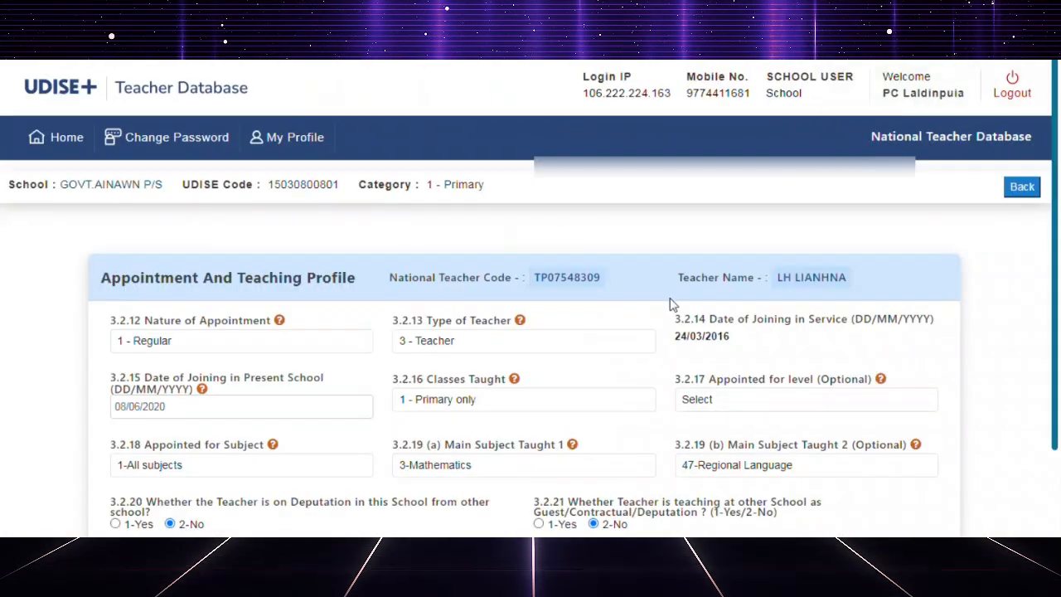
Review the Appointment and Teaching Profile fields, focusing on the Date of Joining in Service.
{"action": "scroll", "coordinate": [657, 275], "scroll_direction": "down", "scroll_amount": 2}
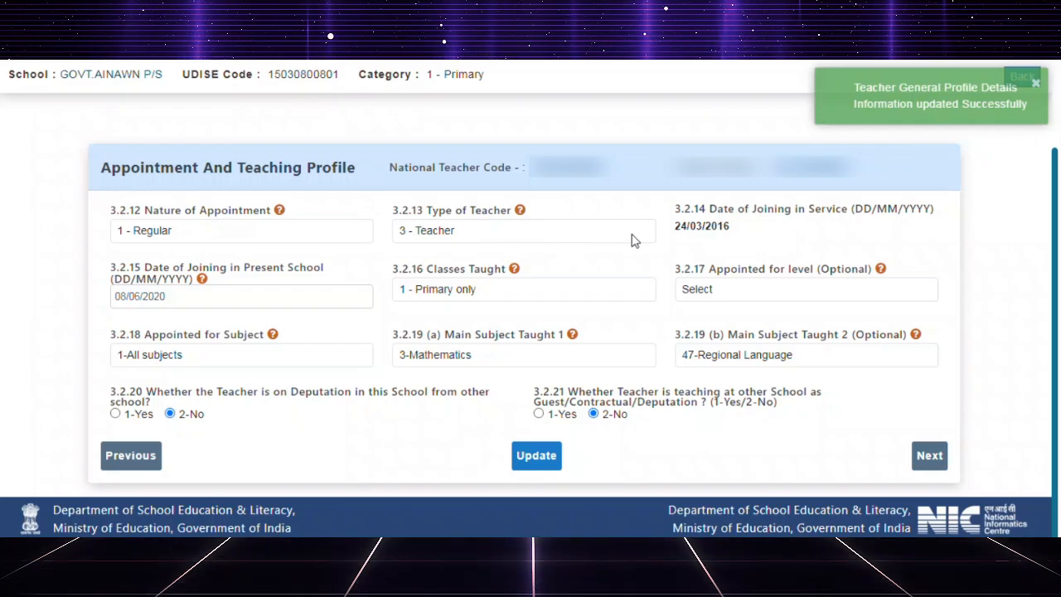
{"action": "left_click_drag", "start_coordinate": [775, 222], "coordinate": [703, 238]}
{"action": "left_click", "coordinate": [738, 232]}
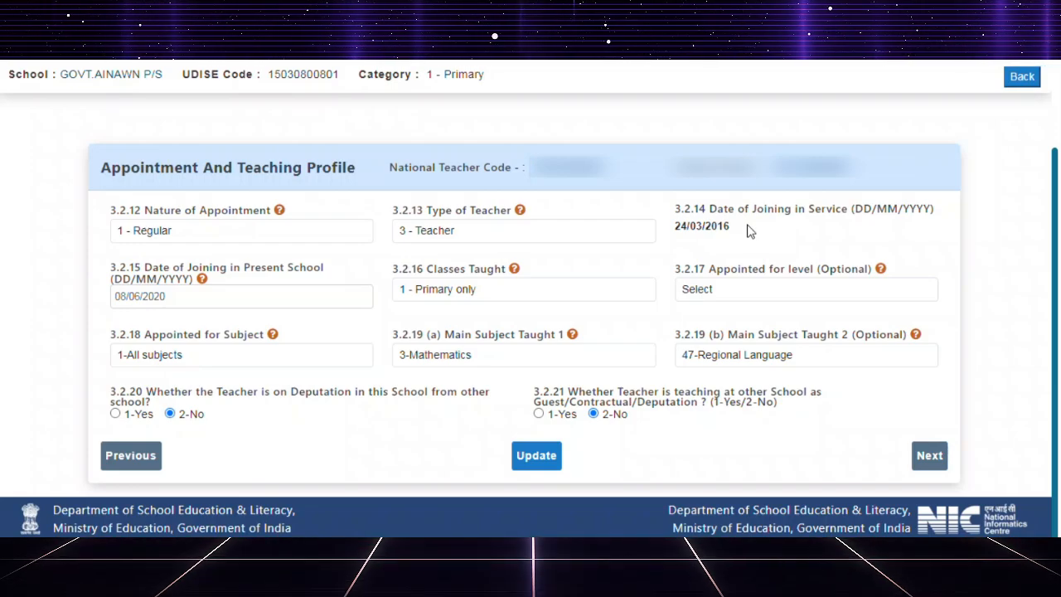
{"action": "left_click_drag", "start_coordinate": [751, 231], "coordinate": [673, 227]}
{"action": "left_click", "coordinate": [747, 233]}
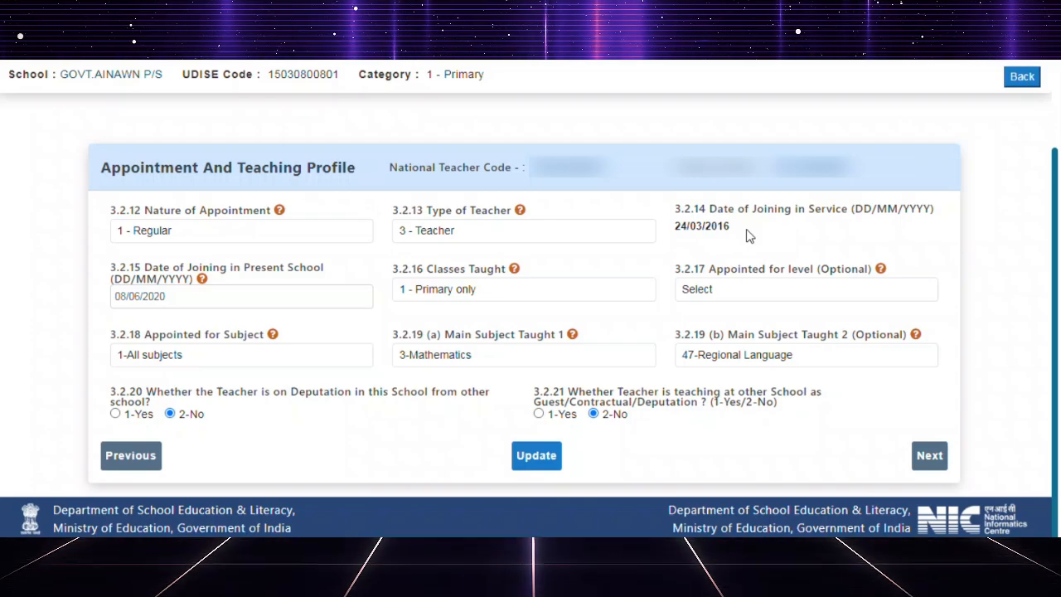
{"action": "left_click_drag", "start_coordinate": [745, 230], "coordinate": [672, 232]}
{"action": "left_click", "coordinate": [695, 225]}
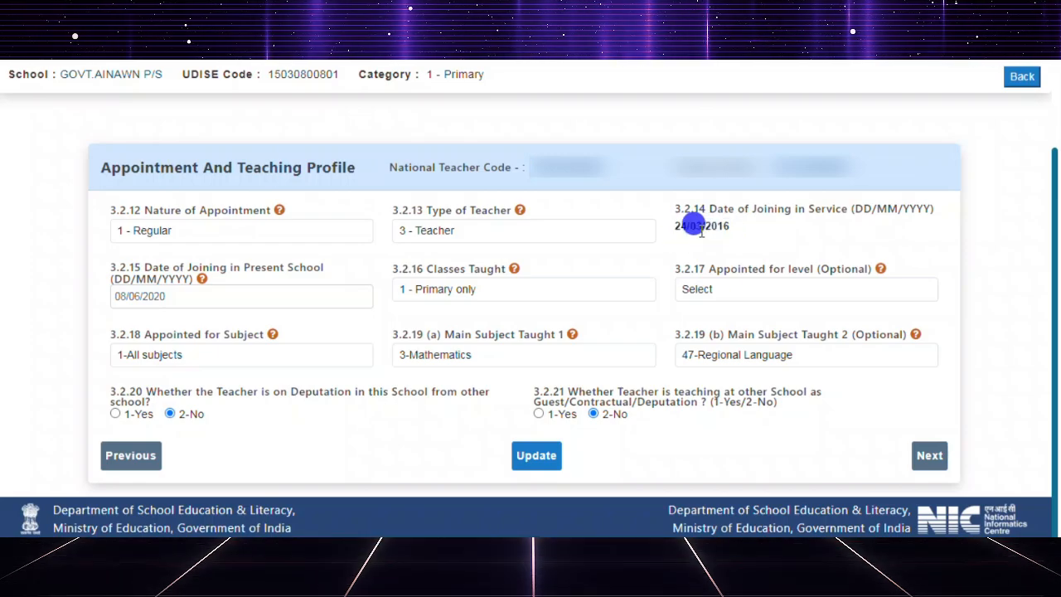
{"action": "left_click_drag", "start_coordinate": [736, 228], "coordinate": [670, 222]}
{"action": "left_click", "coordinate": [764, 230]}
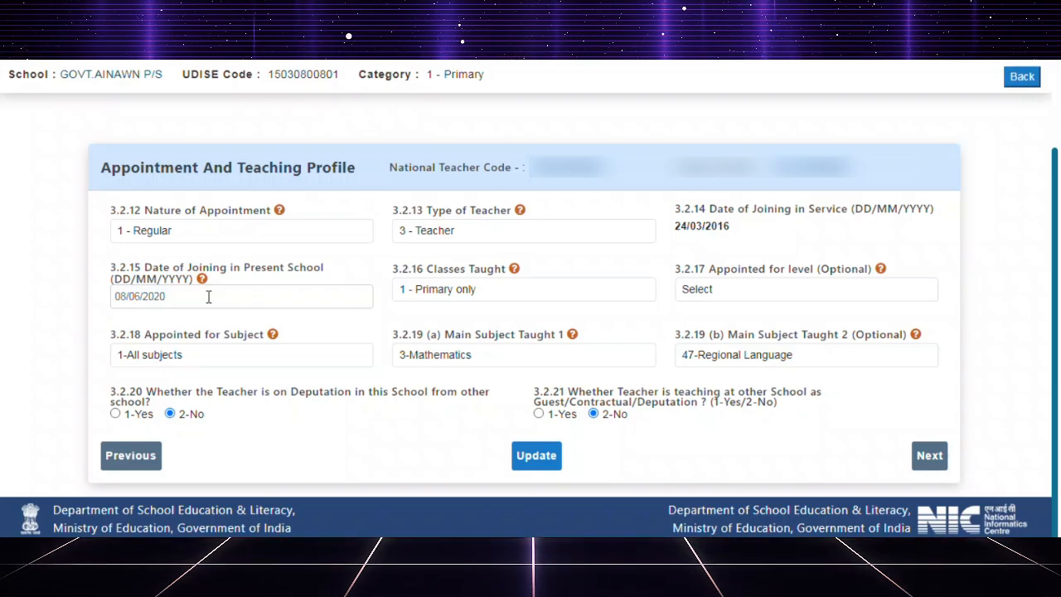
Check the available options for Classes Taught without changing the selection.
{"action": "left_click", "coordinate": [526, 286]}
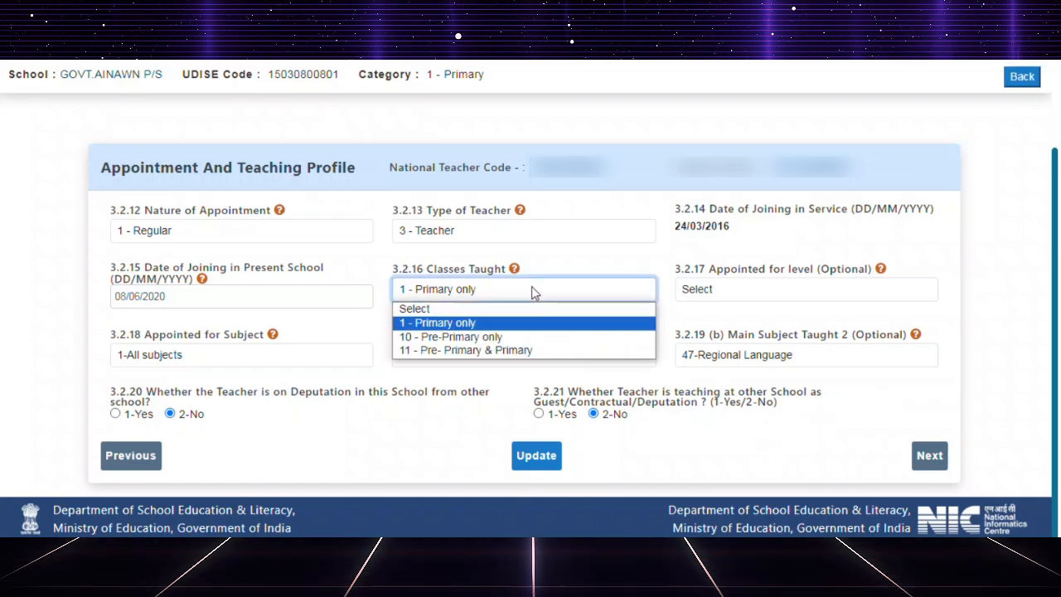
{"action": "left_click", "coordinate": [603, 122]}
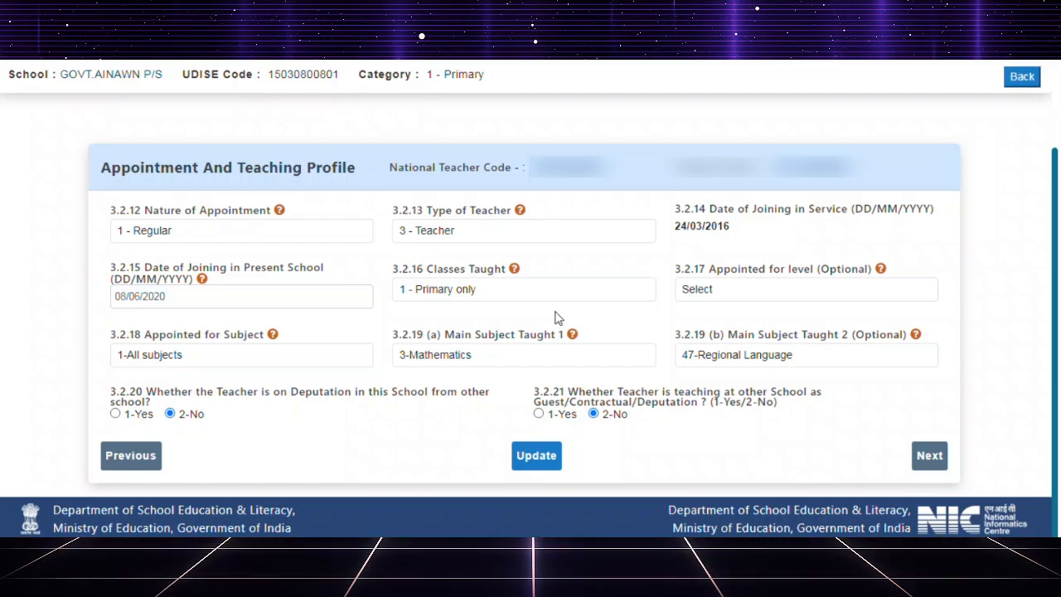
{"action": "left_click", "coordinate": [508, 299]}
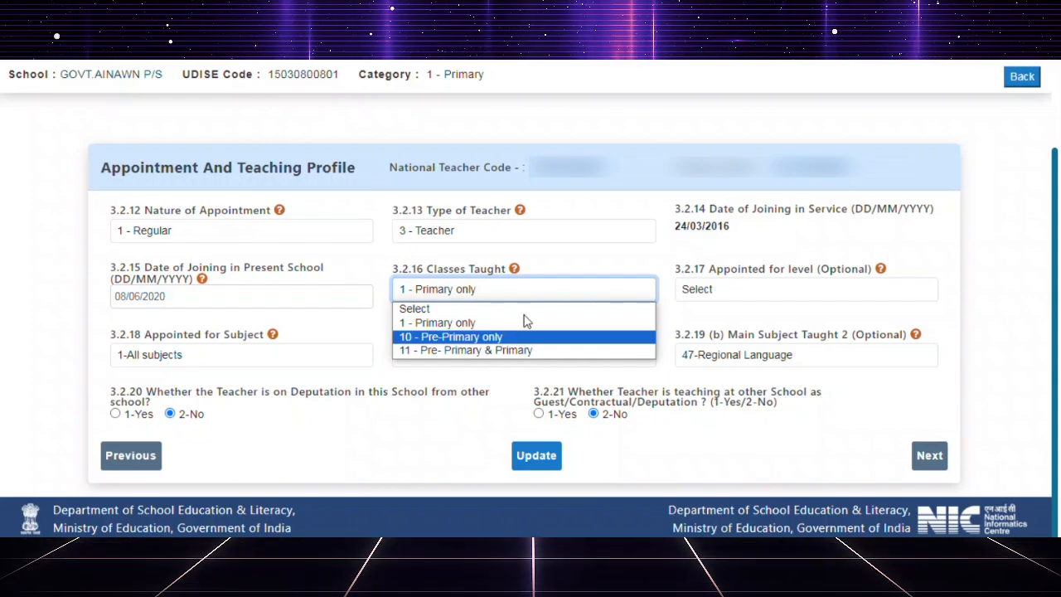
{"action": "left_click", "coordinate": [631, 86]}
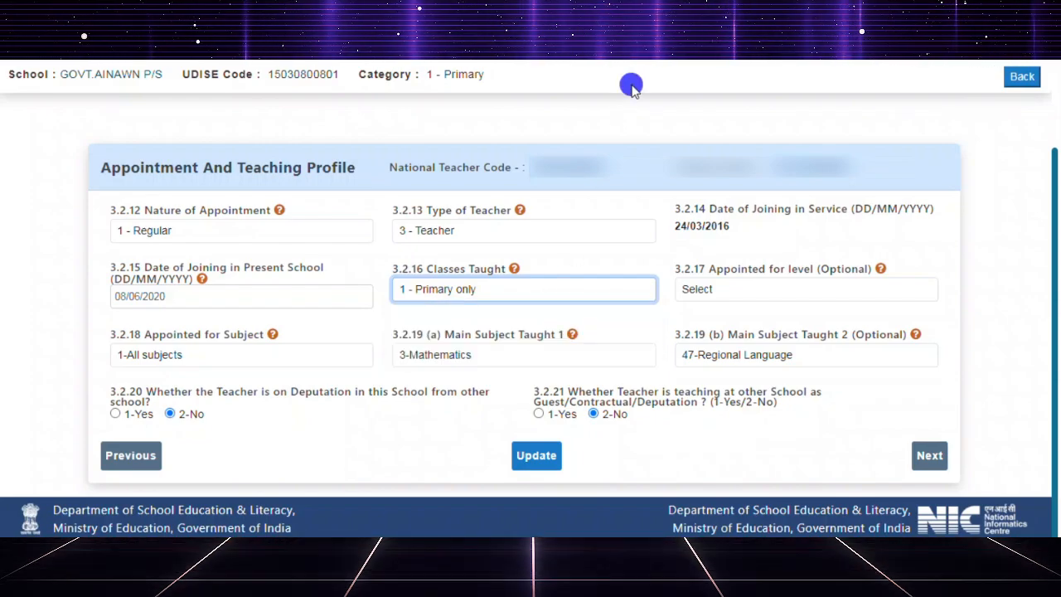
Review the Appointed for level options and set the field to 1-PRT/Primary Teacher.
{"action": "left_click", "coordinate": [767, 290]}
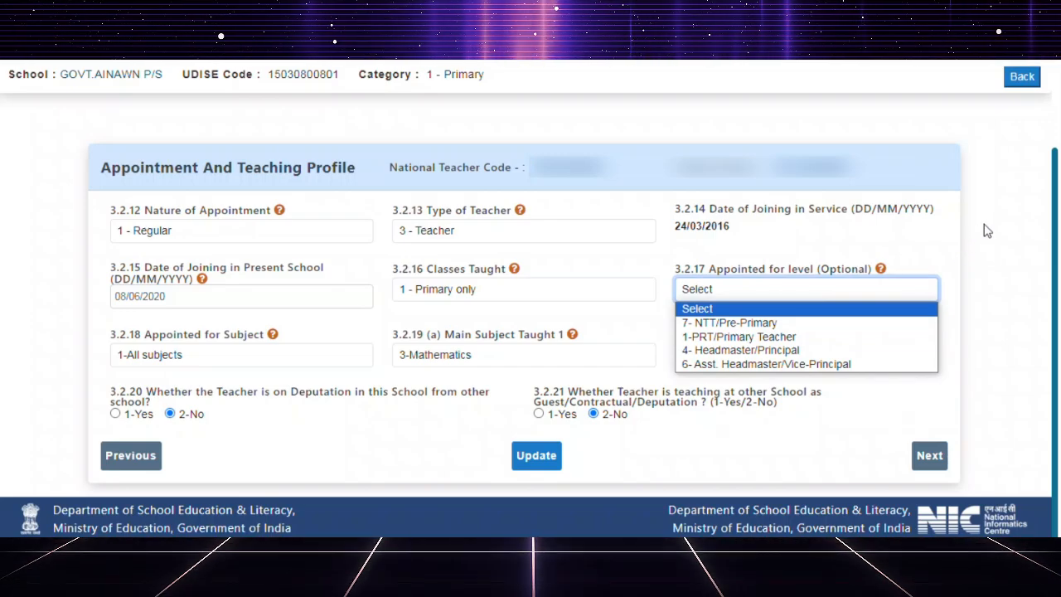
{"action": "mouse_move", "coordinate": [881, 274]}
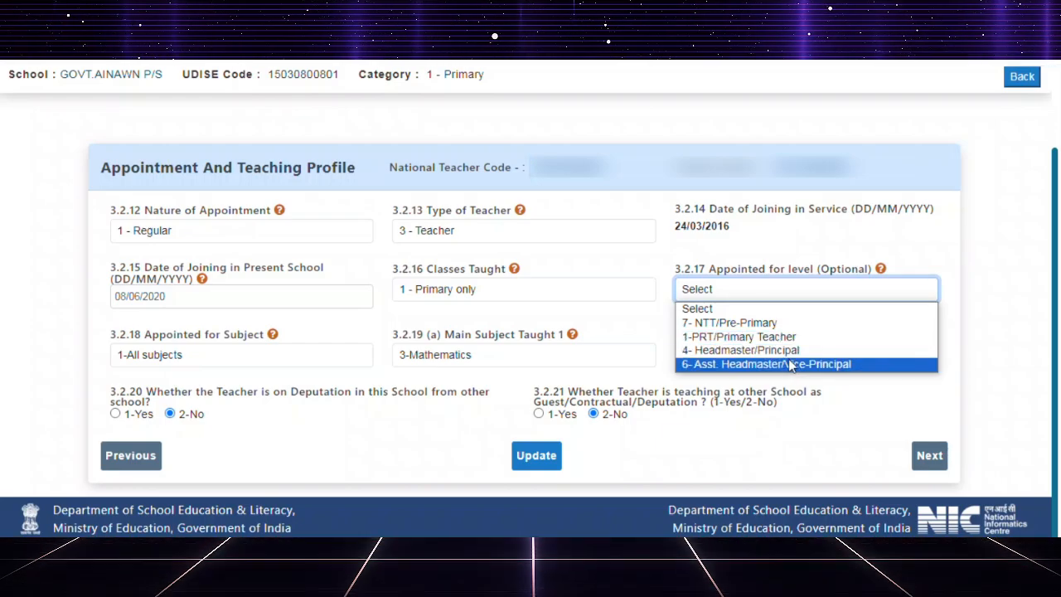
{"action": "left_click", "coordinate": [971, 303]}
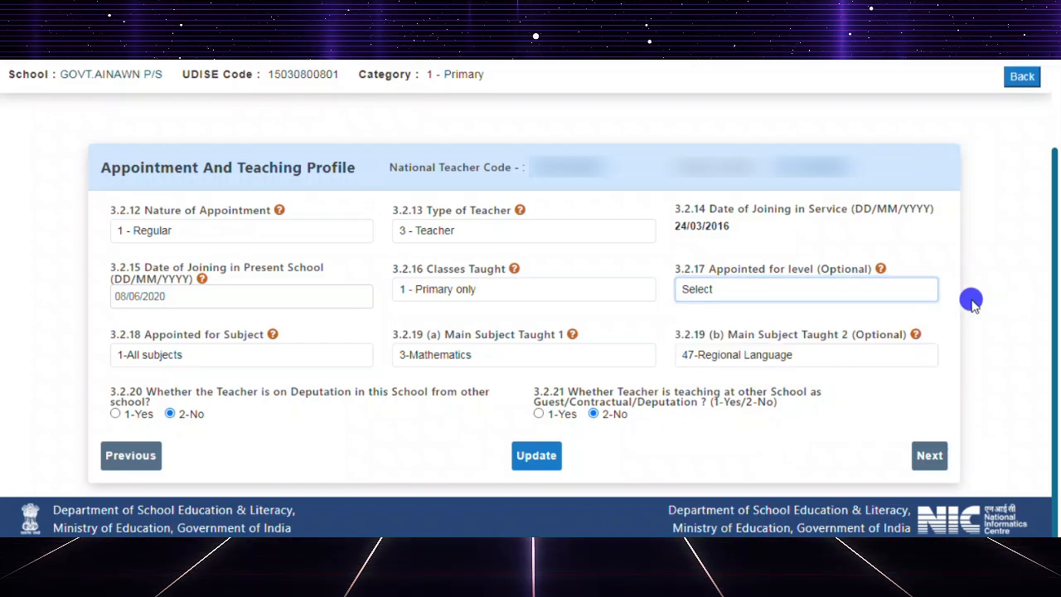
{"action": "left_click", "coordinate": [804, 296]}
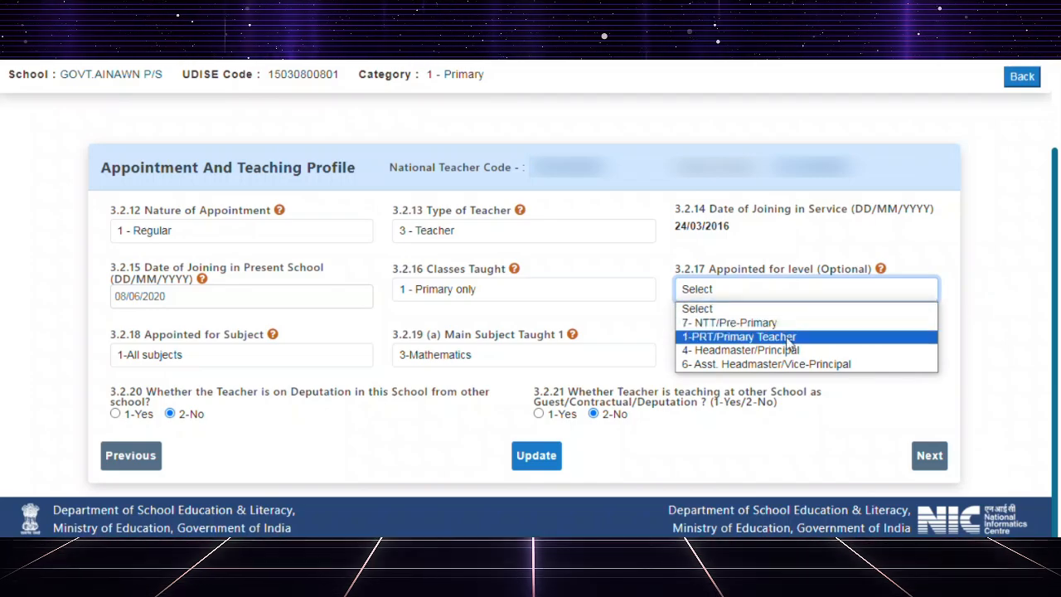
{"action": "left_click", "coordinate": [788, 338]}
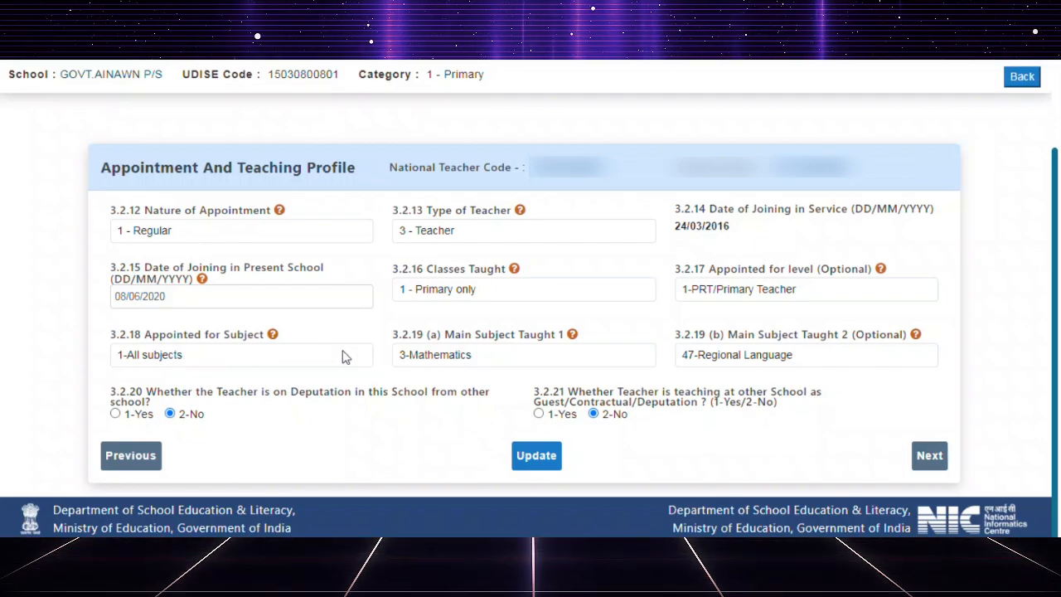
Select 3-Mathematics as Main Subject Taught 1 and check the options for Main Subject Taught 2.
{"action": "left_click", "coordinate": [462, 355]}
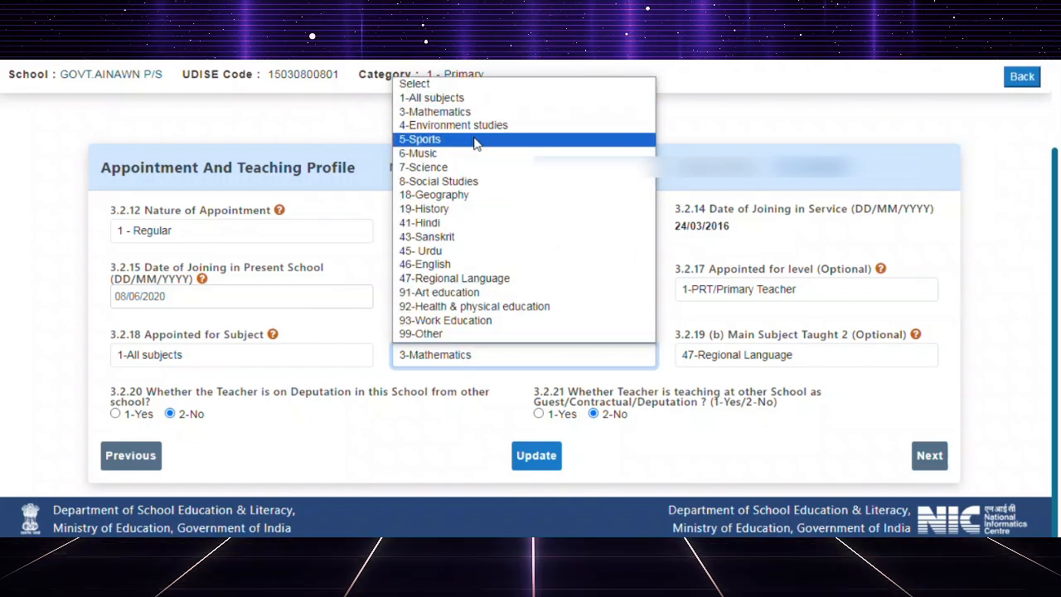
{"action": "left_click", "coordinate": [477, 113]}
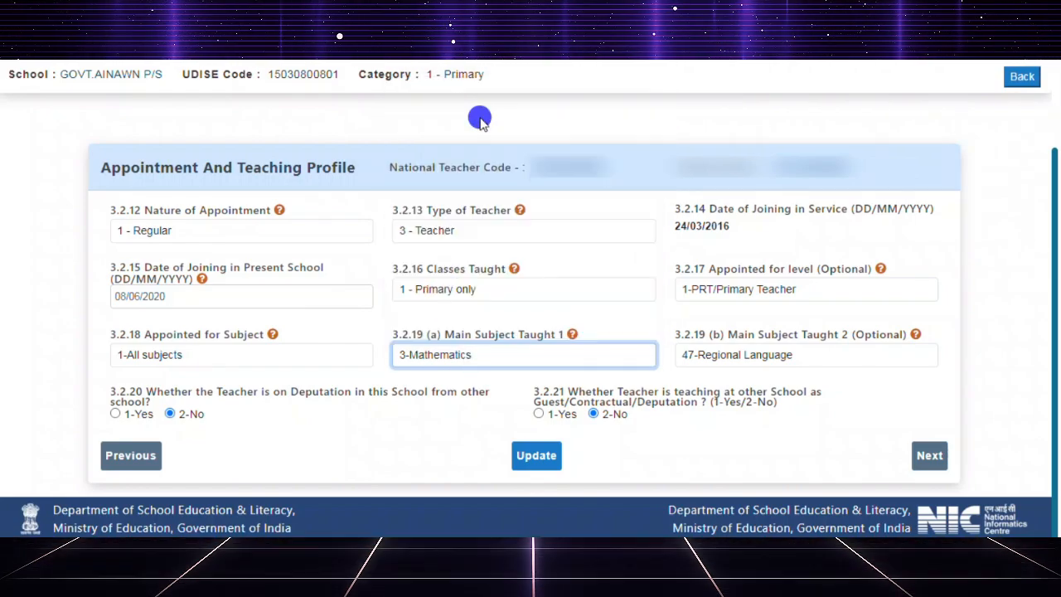
{"action": "left_click", "coordinate": [721, 364]}
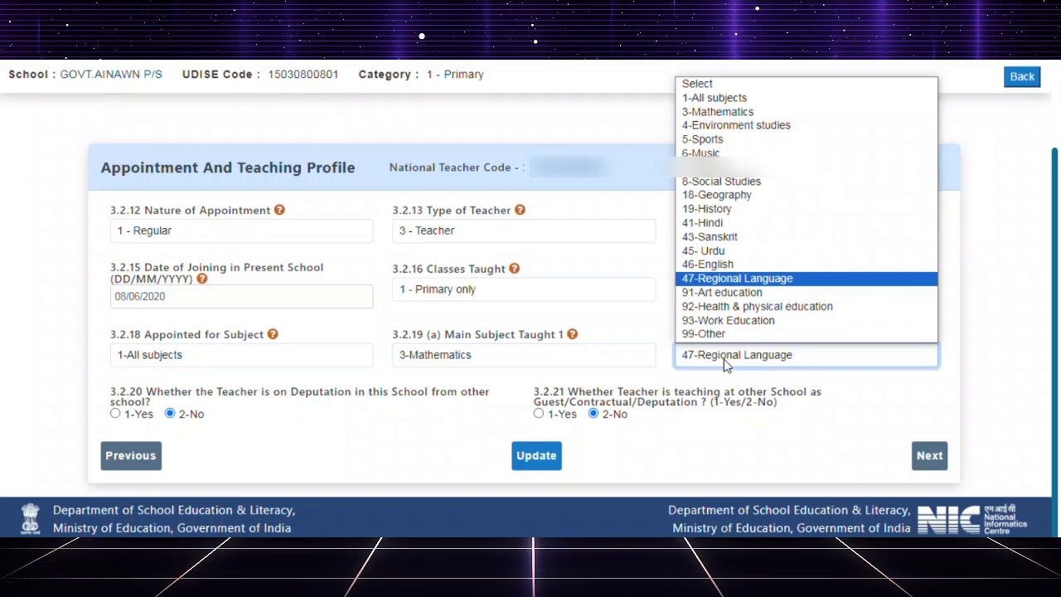
{"action": "left_click", "coordinate": [15, 194]}
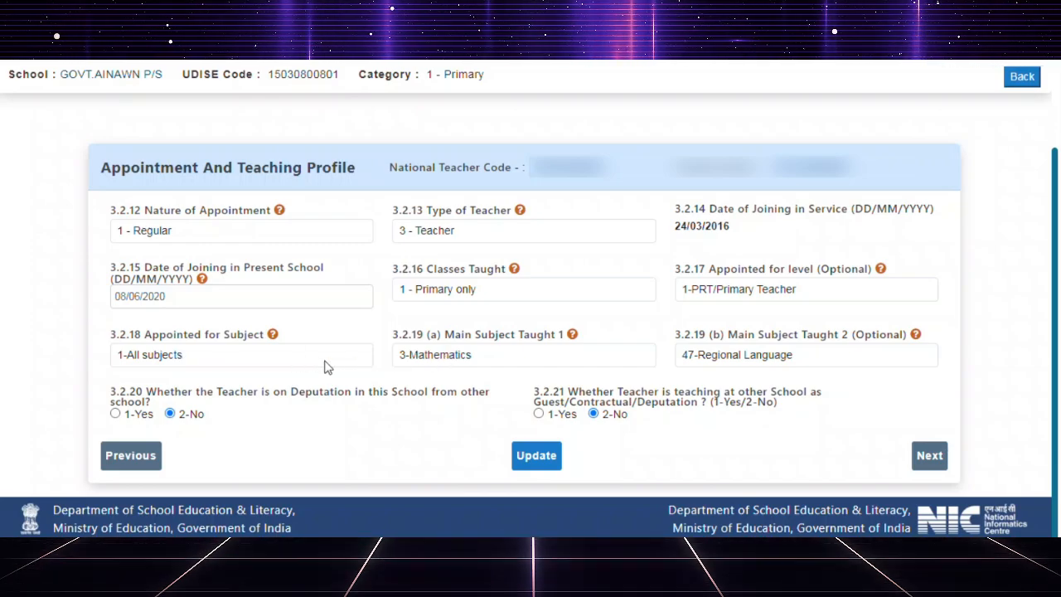
Check the list of subjects available for Appointed for Subject without changing the selection.
{"action": "left_click", "coordinate": [189, 357]}
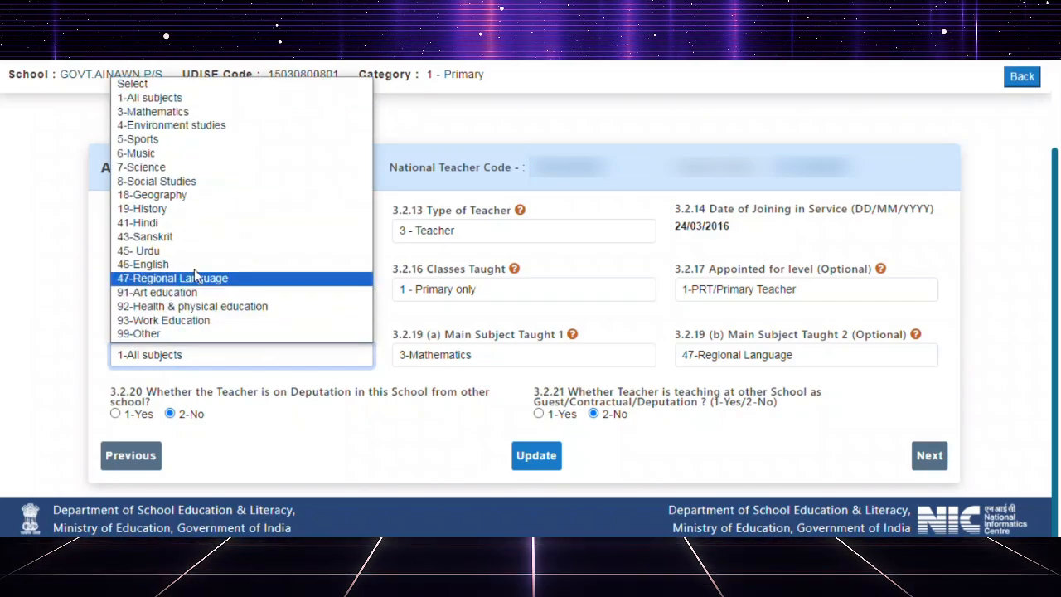
{"action": "left_click", "coordinate": [57, 253]}
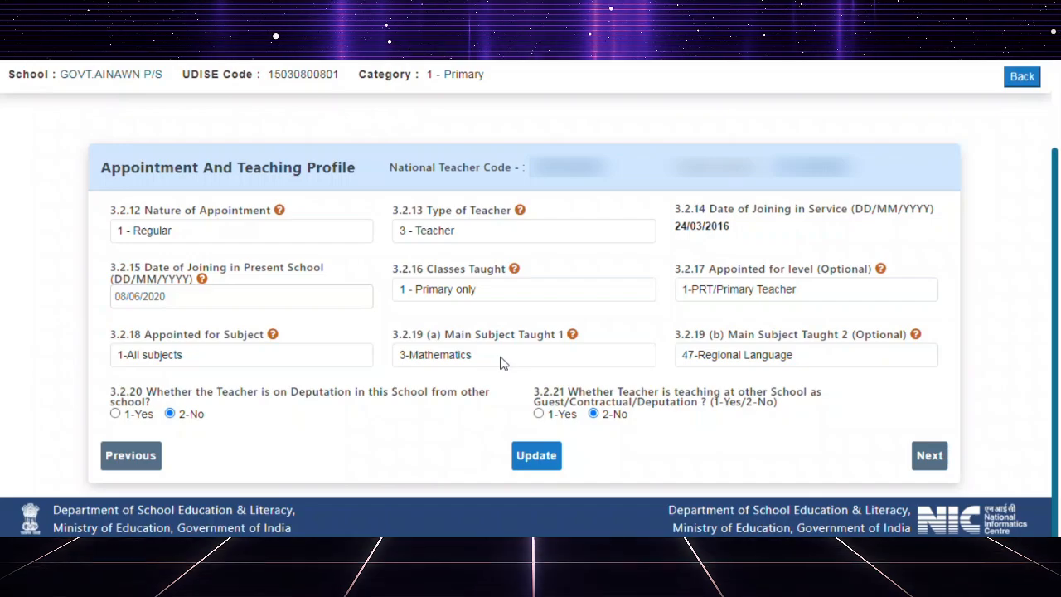
{"action": "left_click", "coordinate": [184, 350]}
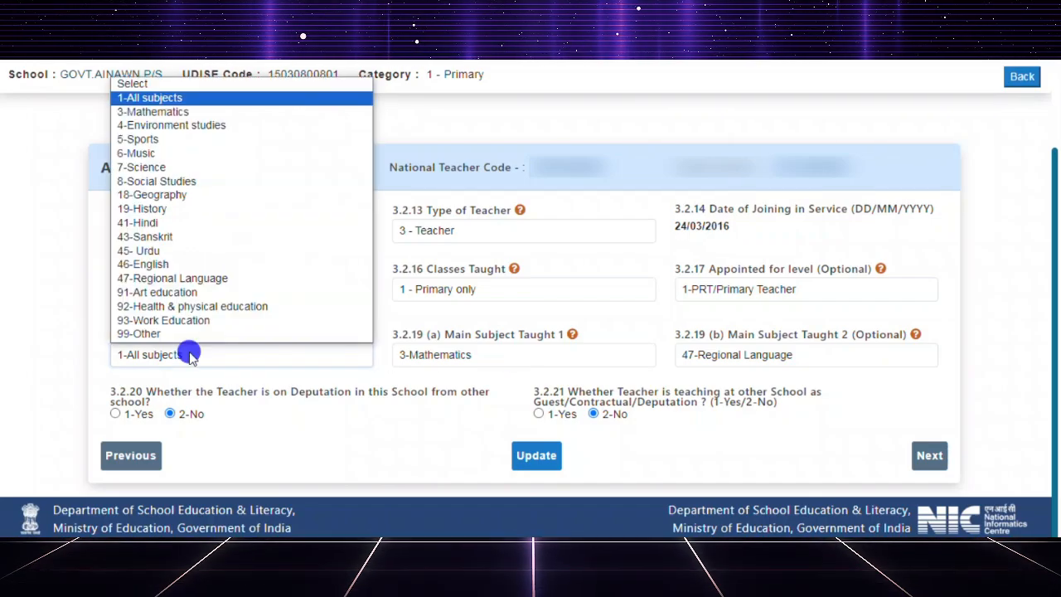
{"action": "left_click", "coordinate": [38, 309]}
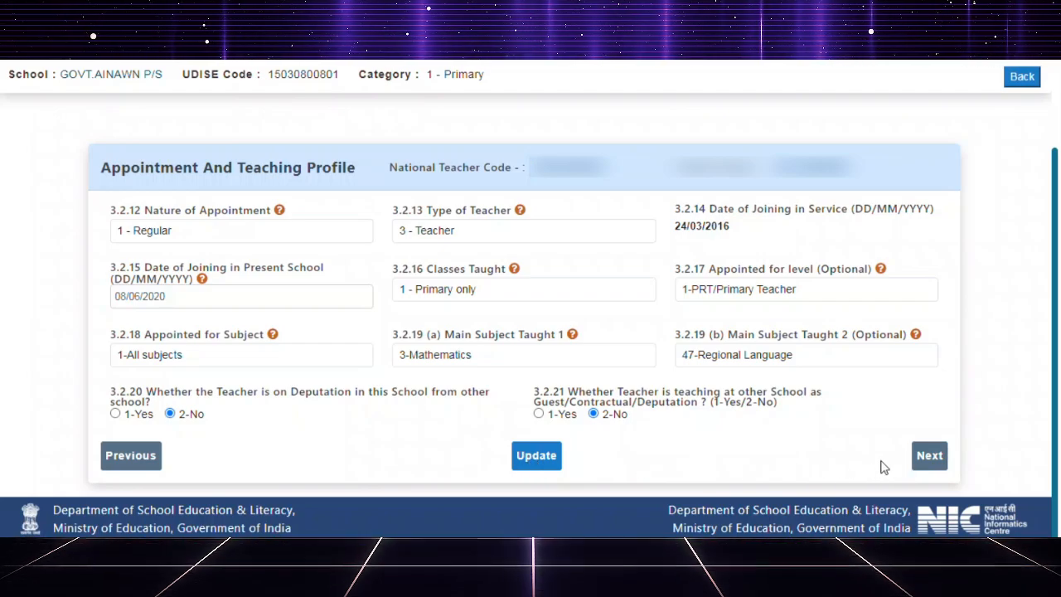
Proceed to Training And Other Details, review its fields and submit the update with the existing entries.
{"action": "left_click", "coordinate": [930, 457]}
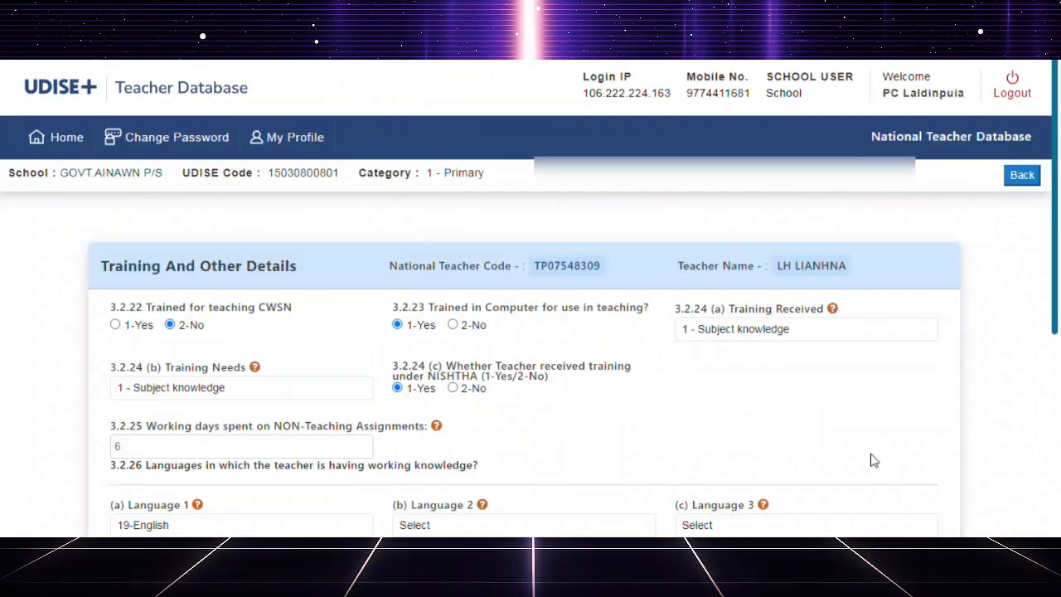
{"action": "scroll", "coordinate": [678, 351], "scroll_direction": "down", "scroll_amount": 3}
{"action": "scroll", "coordinate": [678, 351], "scroll_direction": "down", "scroll_amount": 3}
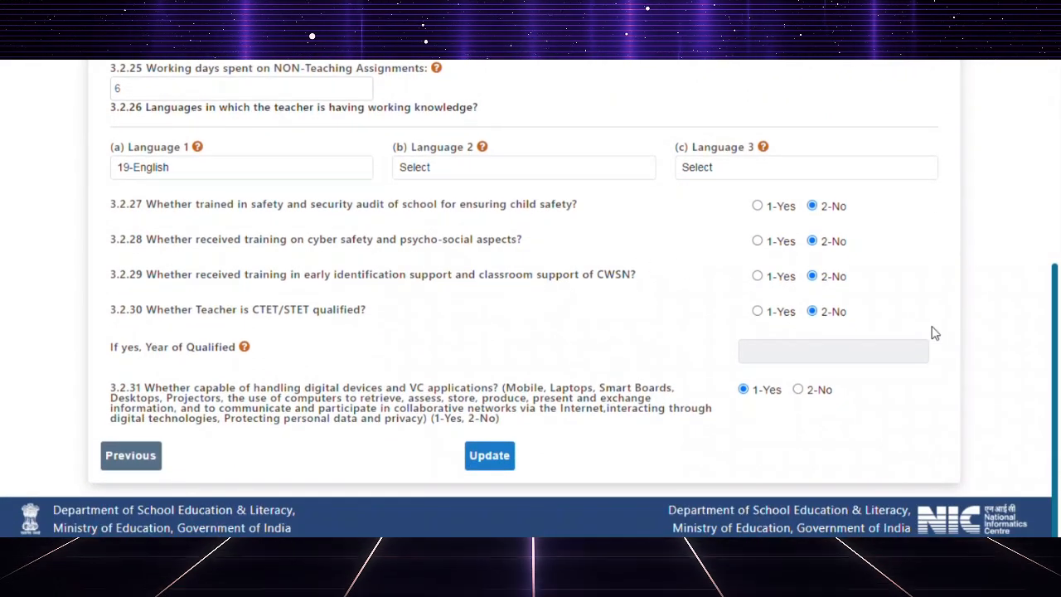
{"action": "left_click", "coordinate": [492, 457]}
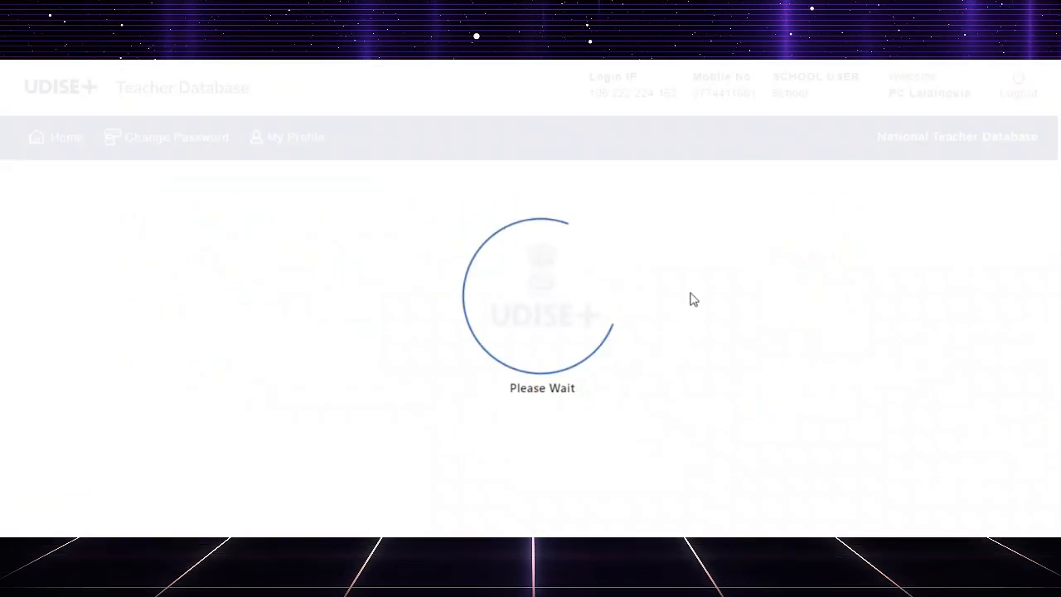
Examine the teacher list for each teacher's completion status, last modified date and Aadhaar verification status.
{"action": "scroll", "coordinate": [737, 328], "scroll_direction": "down", "scroll_amount": 2}
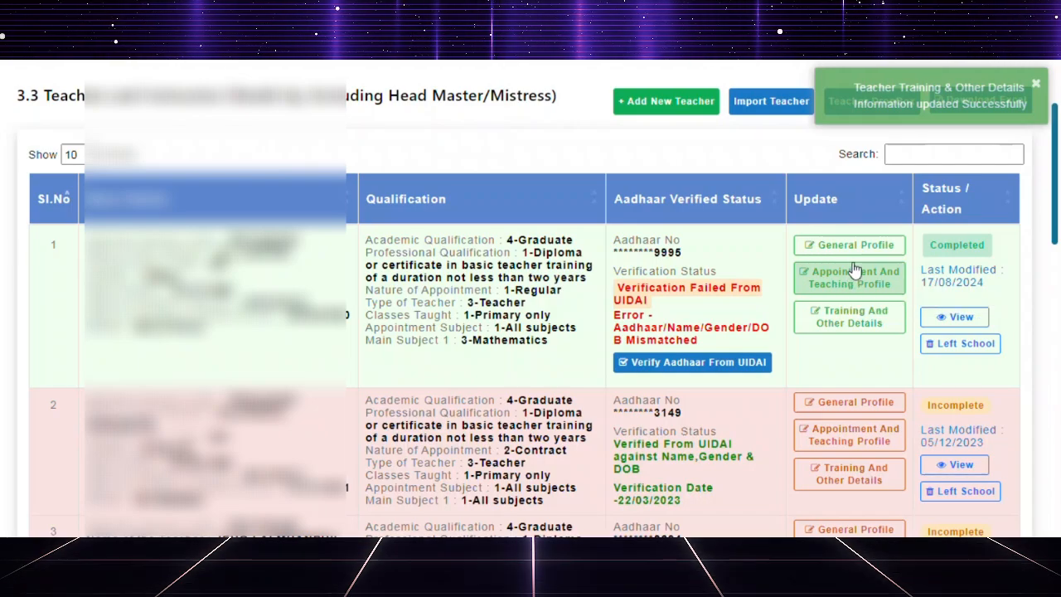
{"action": "scroll", "coordinate": [854, 271], "scroll_direction": "down", "scroll_amount": 2}
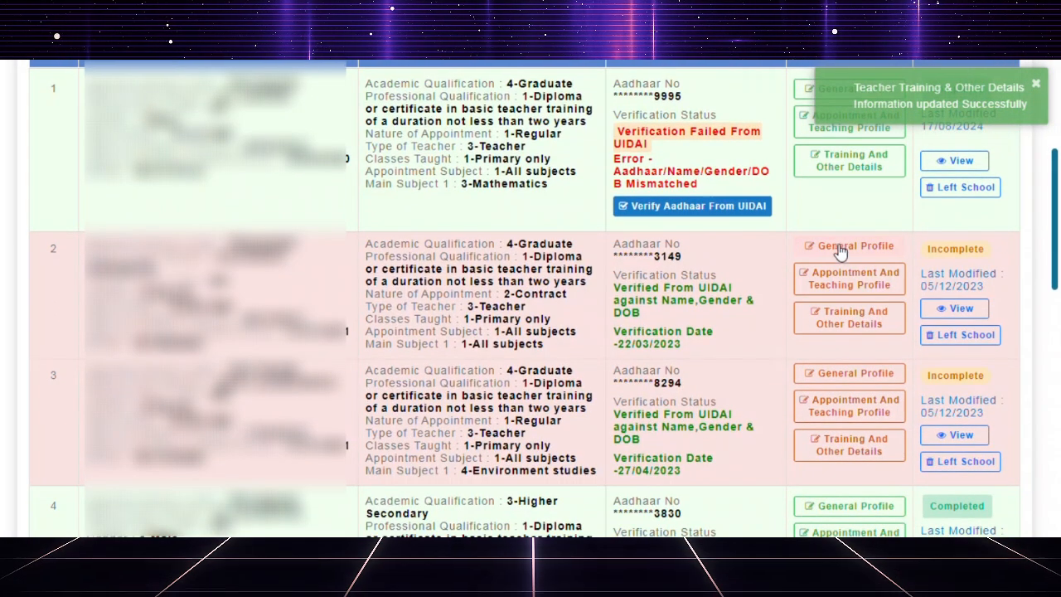
{"action": "scroll", "coordinate": [849, 341], "scroll_direction": "down", "scroll_amount": 4}
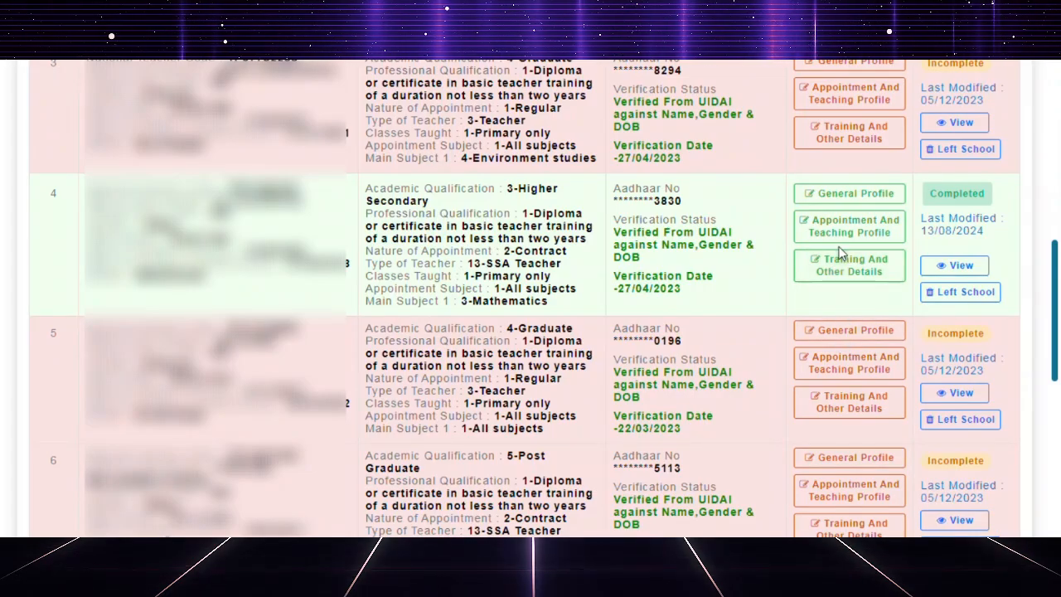
{"action": "scroll", "coordinate": [854, 336], "scroll_direction": "down", "scroll_amount": 6}
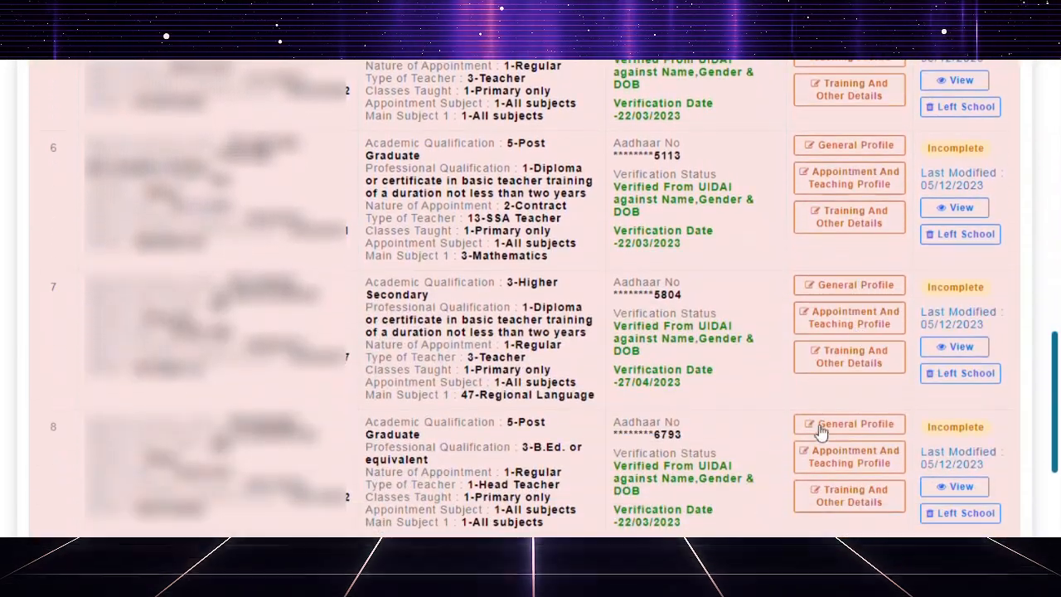
{"action": "scroll", "coordinate": [822, 429], "scroll_direction": "down", "scroll_amount": 1}
{"action": "scroll", "coordinate": [826, 423], "scroll_direction": "up", "scroll_amount": 8}
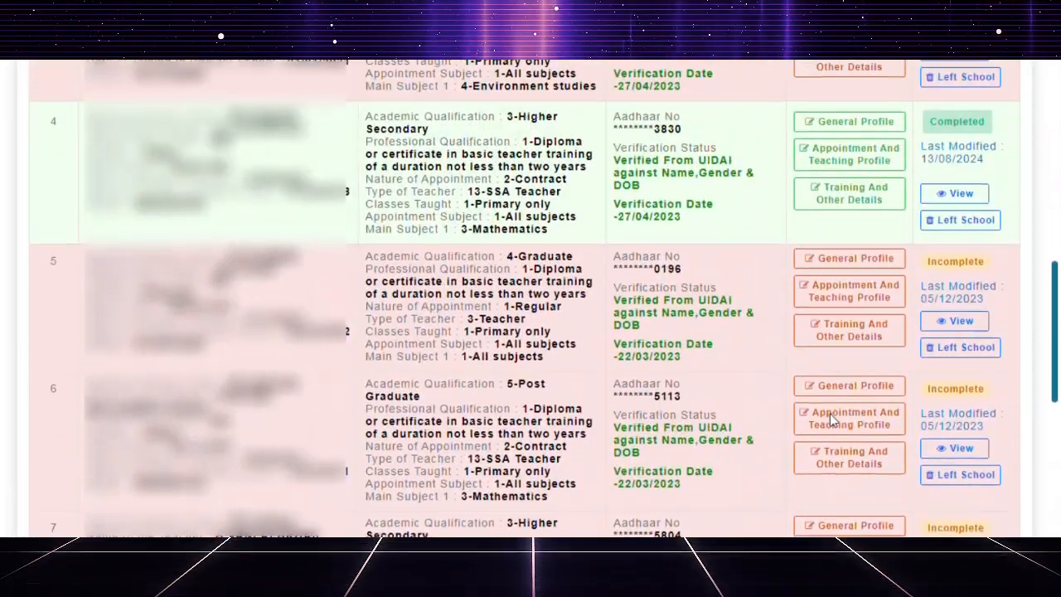
{"action": "scroll", "coordinate": [829, 414], "scroll_direction": "up", "scroll_amount": 6}
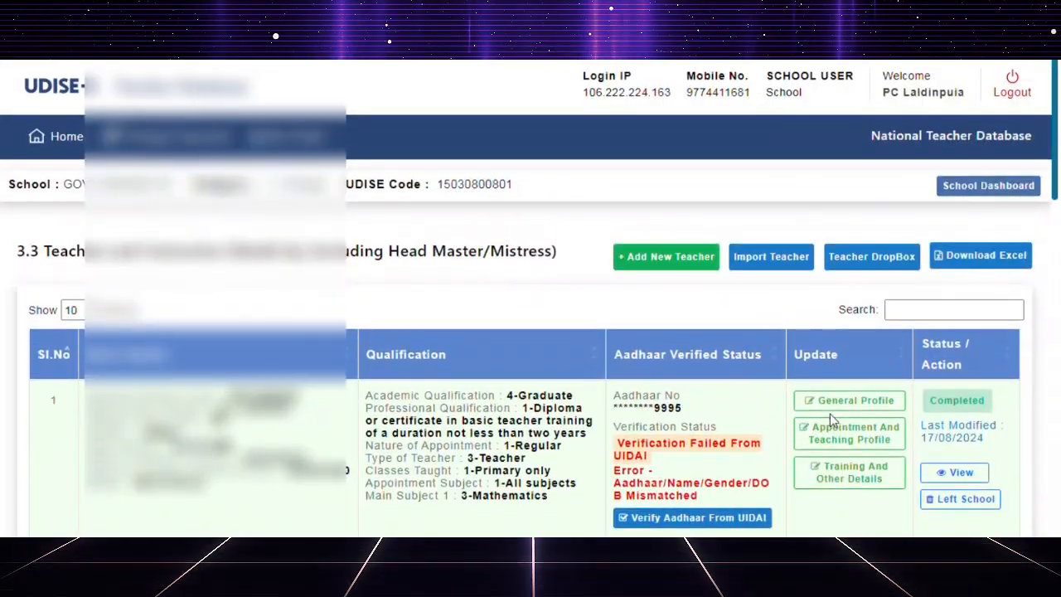
{"action": "scroll", "coordinate": [829, 414], "scroll_direction": "down", "scroll_amount": 2}
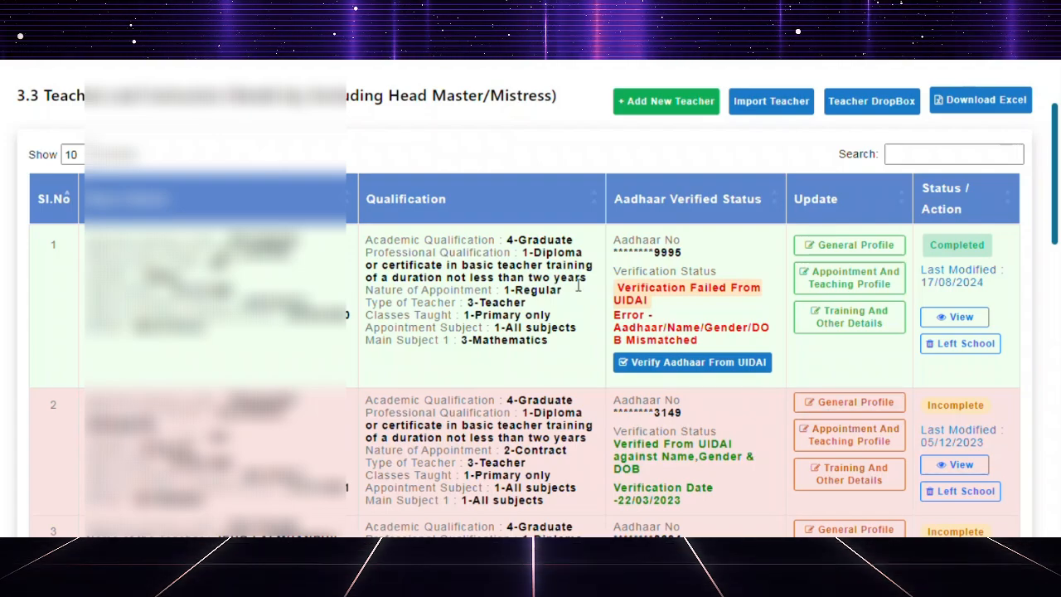
{"action": "scroll", "coordinate": [705, 349], "scroll_direction": "down", "scroll_amount": 1}
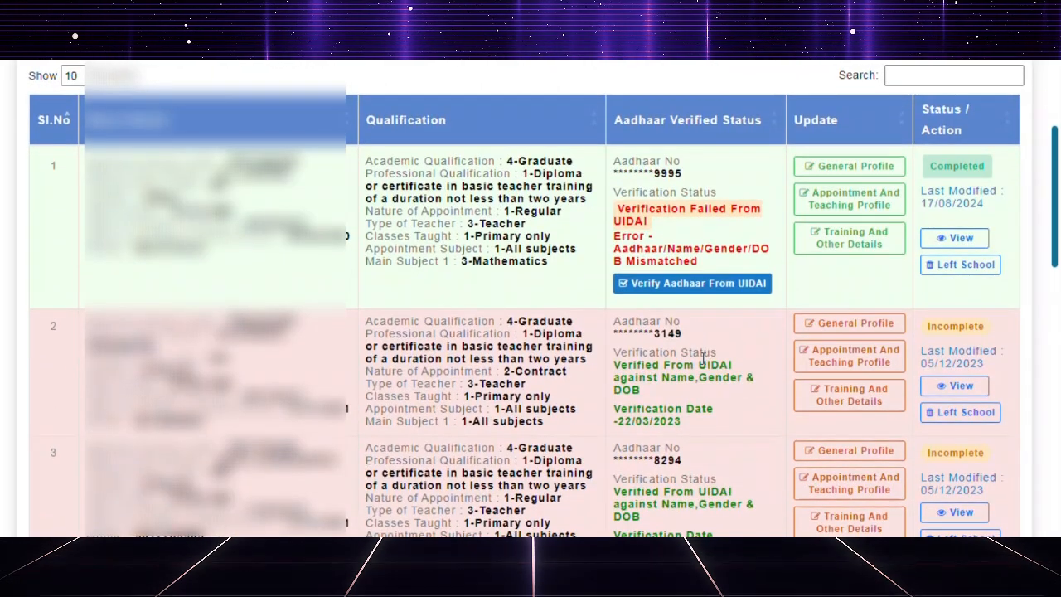
{"action": "scroll", "coordinate": [703, 357], "scroll_direction": "down", "scroll_amount": 1}
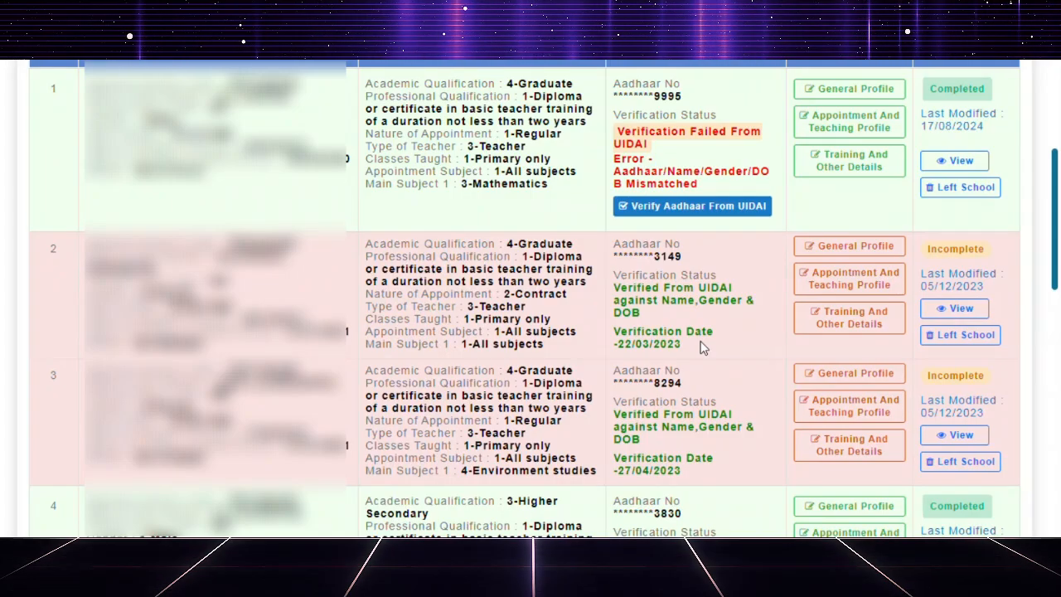
{"action": "scroll", "coordinate": [700, 348], "scroll_direction": "down", "scroll_amount": 9}
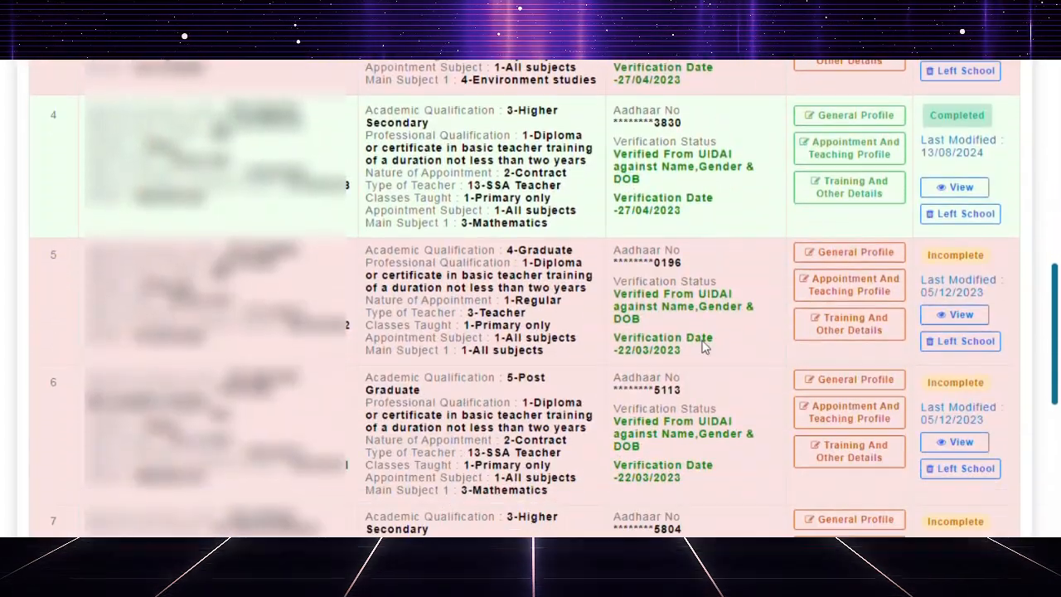
Review the Aadhaar Verified Status entries across the teacher list, comparing the first teacher's UIDAI verification with the other teachers' records.
{"action": "scroll", "coordinate": [705, 335], "scroll_direction": "down", "scroll_amount": 3}
{"action": "scroll", "coordinate": [705, 335], "scroll_direction": "up", "scroll_amount": 15}
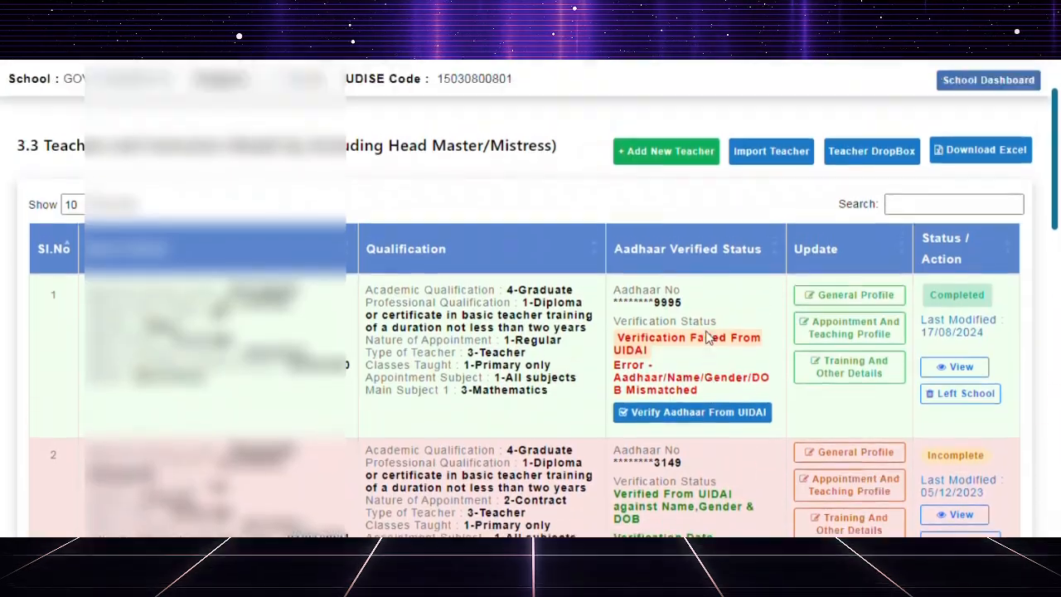
{"action": "scroll", "coordinate": [707, 332], "scroll_direction": "down", "scroll_amount": 1}
{"action": "scroll", "coordinate": [706, 331], "scroll_direction": "down", "scroll_amount": 2}
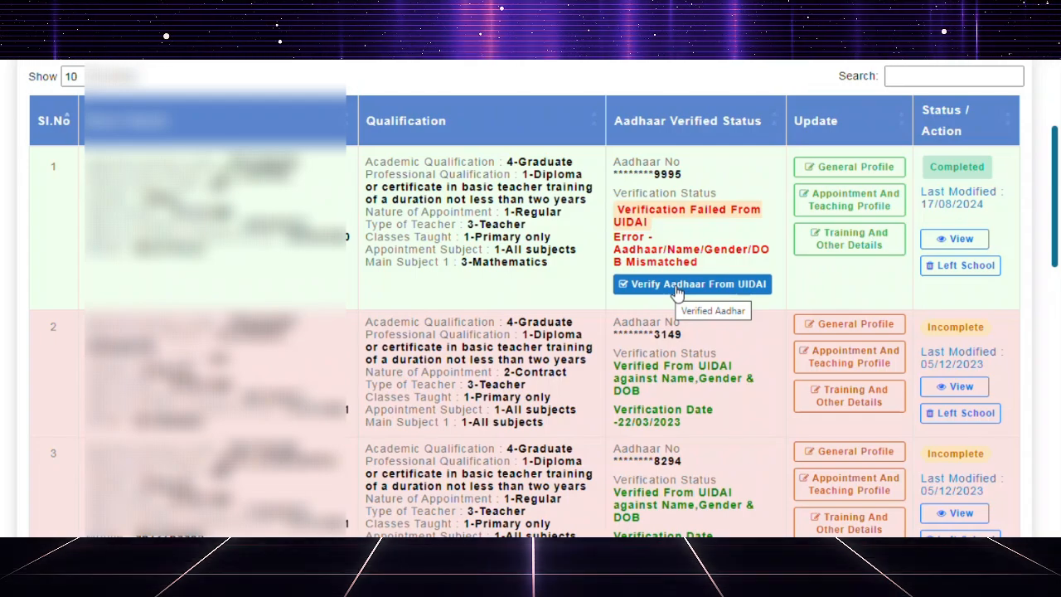
{"action": "scroll", "coordinate": [677, 290], "scroll_direction": "up", "scroll_amount": 1}
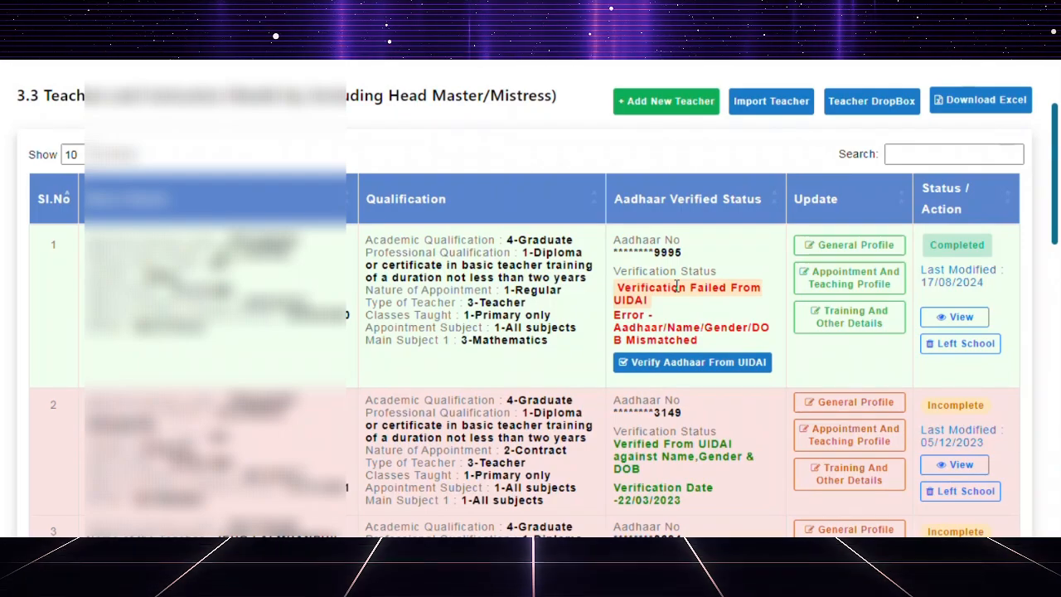
{"action": "scroll", "coordinate": [678, 287], "scroll_direction": "down", "scroll_amount": 5}
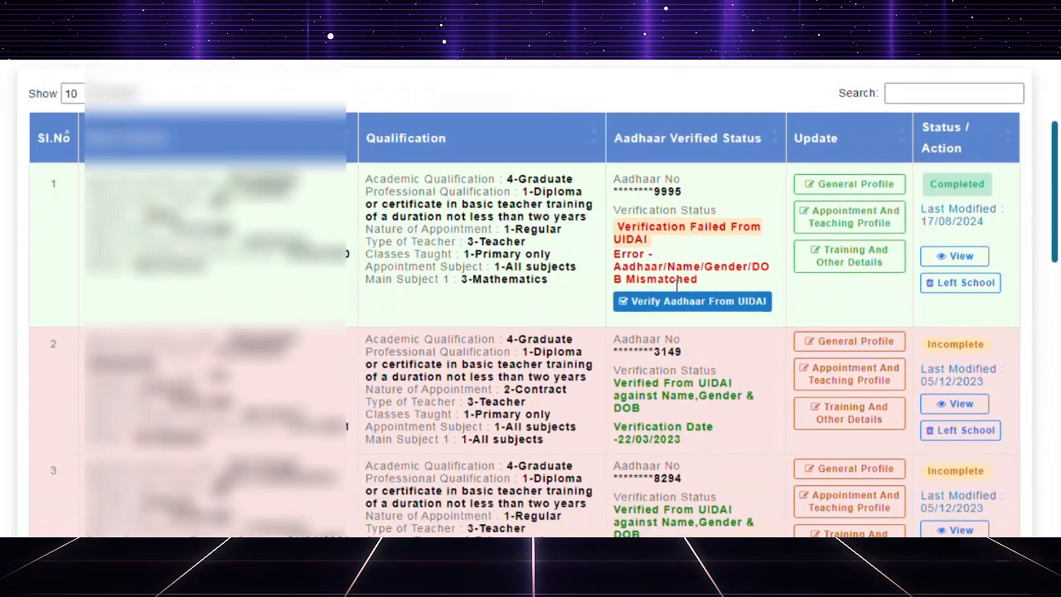
{"action": "scroll", "coordinate": [677, 290], "scroll_direction": "down", "scroll_amount": 4}
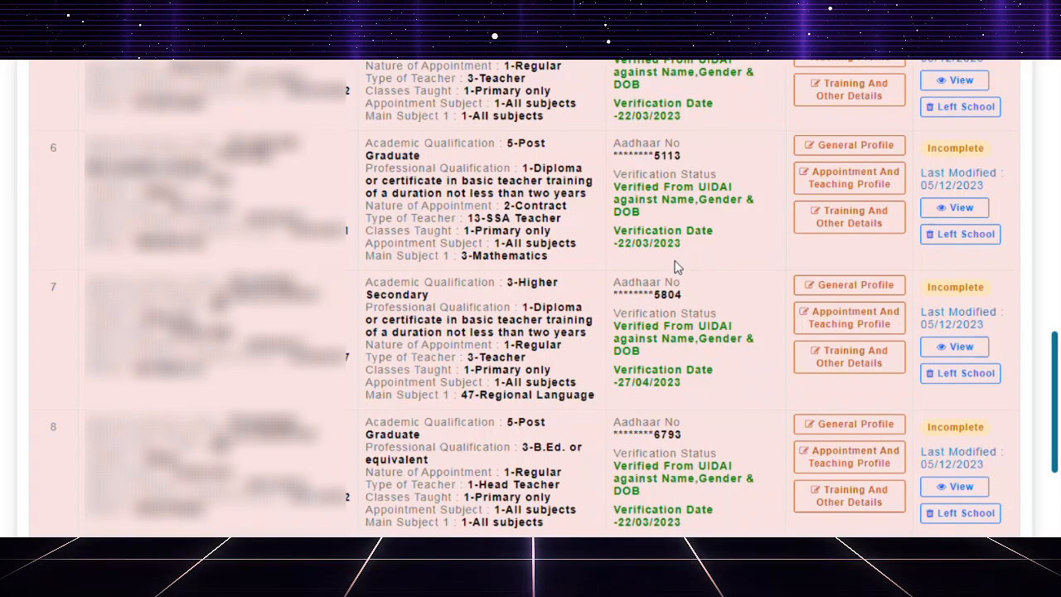
{"action": "scroll", "coordinate": [676, 266], "scroll_direction": "up", "scroll_amount": 5}
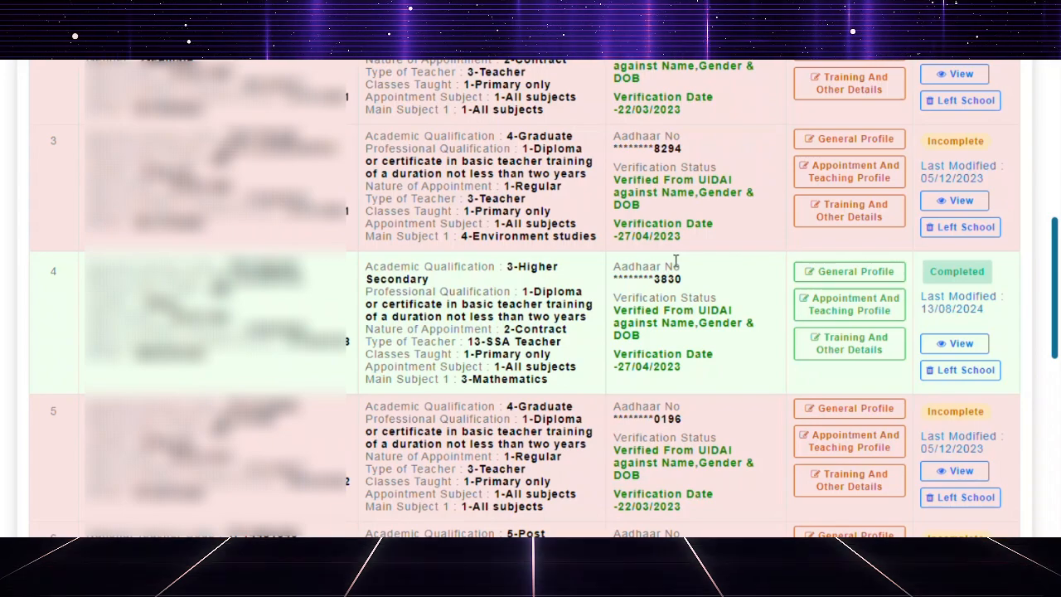
{"action": "scroll", "coordinate": [678, 264], "scroll_direction": "up", "scroll_amount": 2}
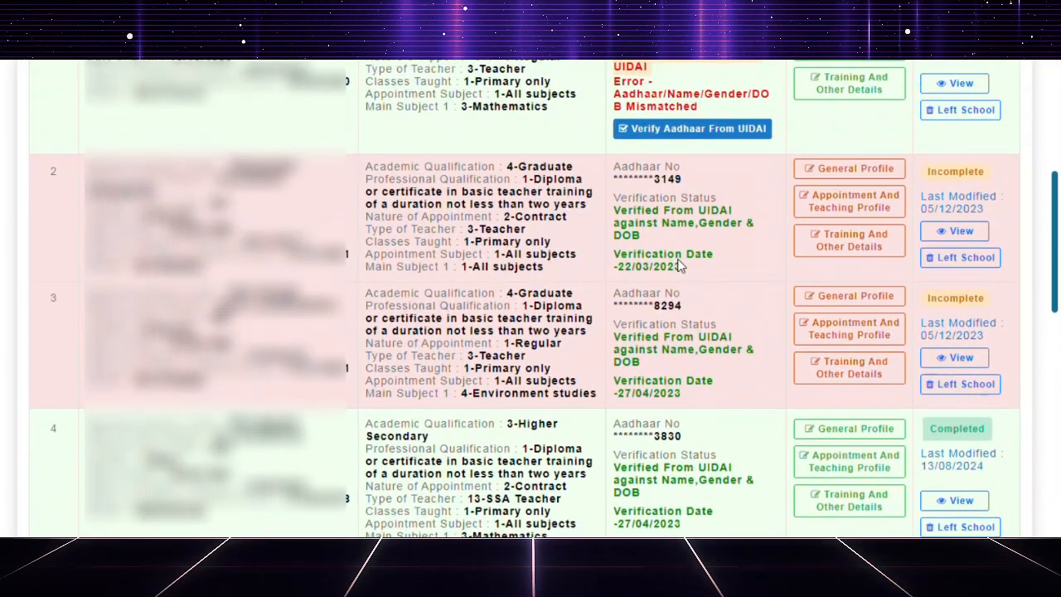
{"action": "scroll", "coordinate": [678, 263], "scroll_direction": "up", "scroll_amount": 1}
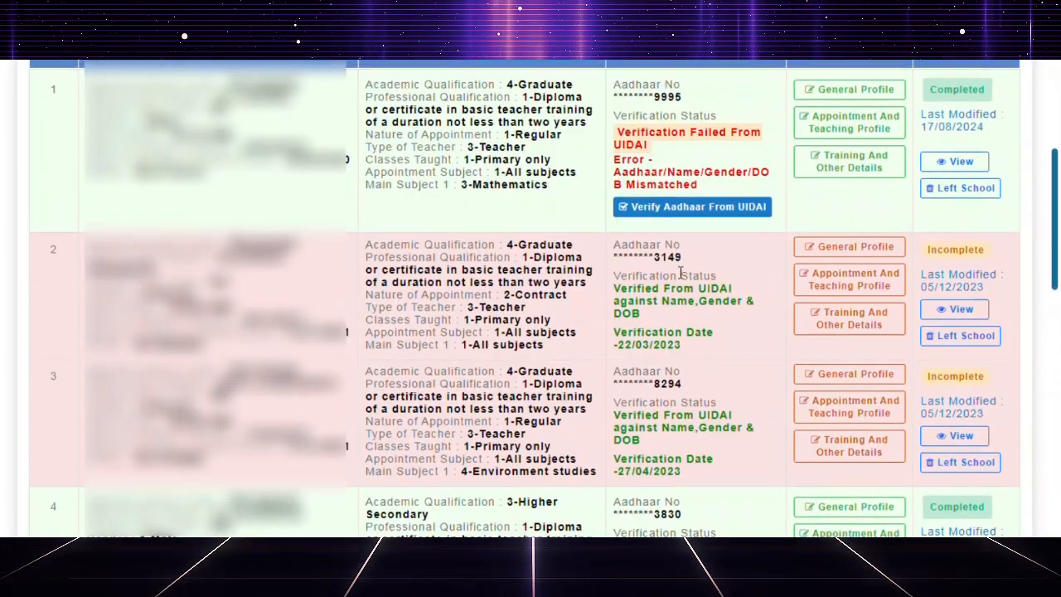
{"action": "scroll", "coordinate": [680, 274], "scroll_direction": "up", "scroll_amount": 1}
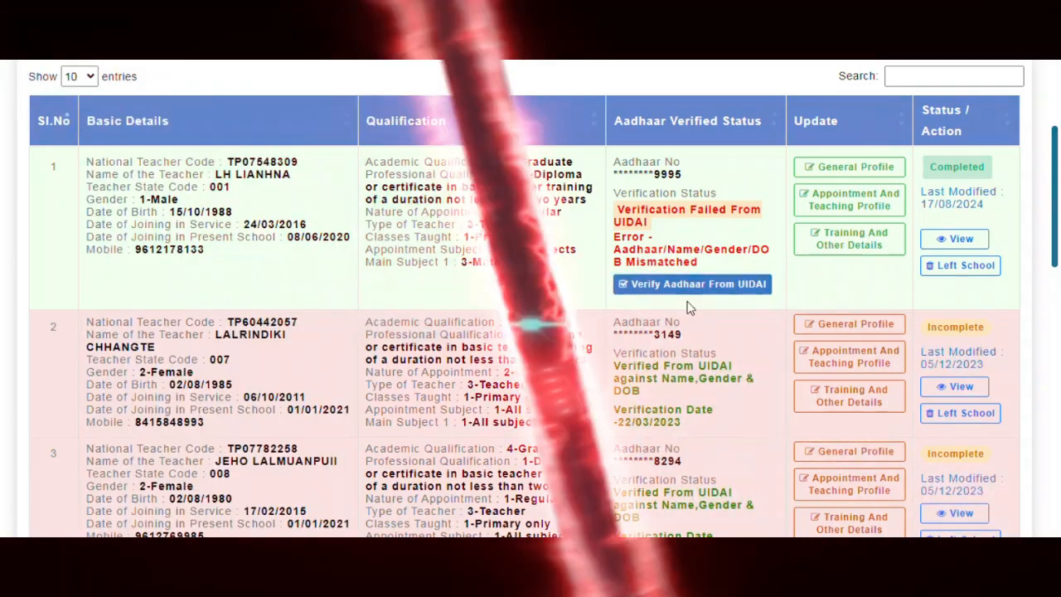